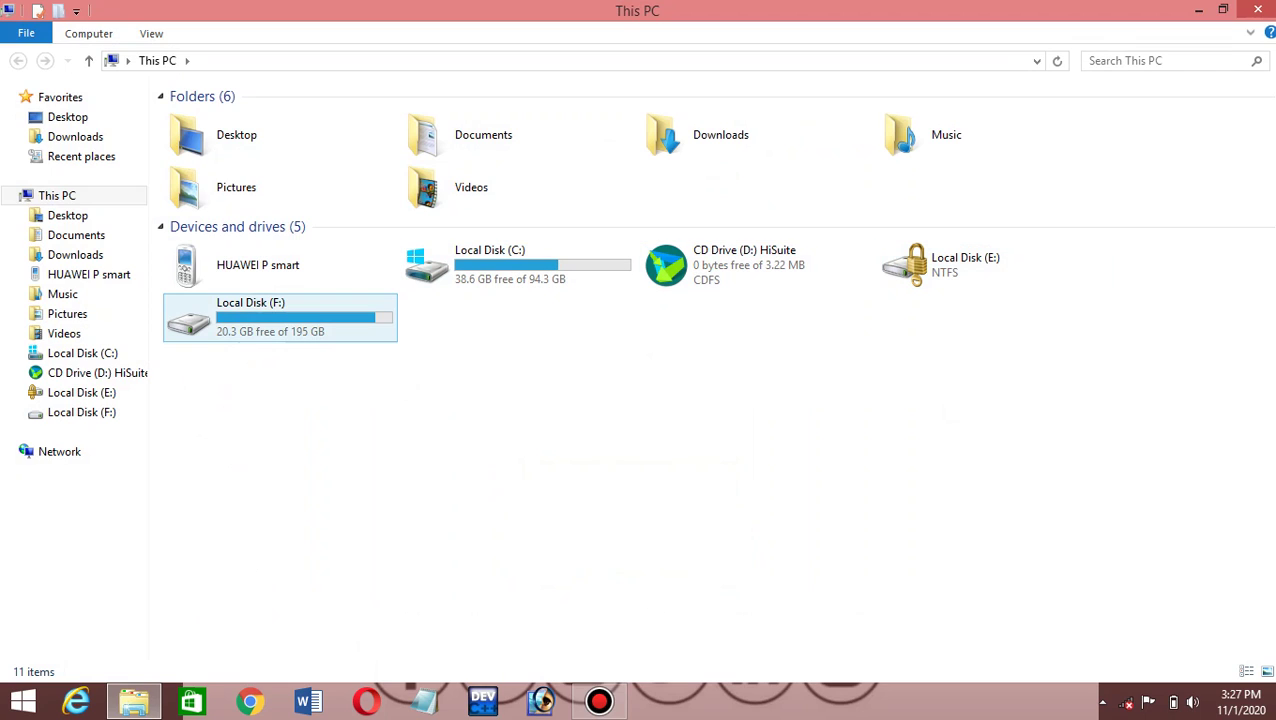
Step: Close the This PC window, then turn off automatic icon arrangement and move the This PC icon to an open area of the desktop
{"action": "left_click", "coordinate": [281, 318]}
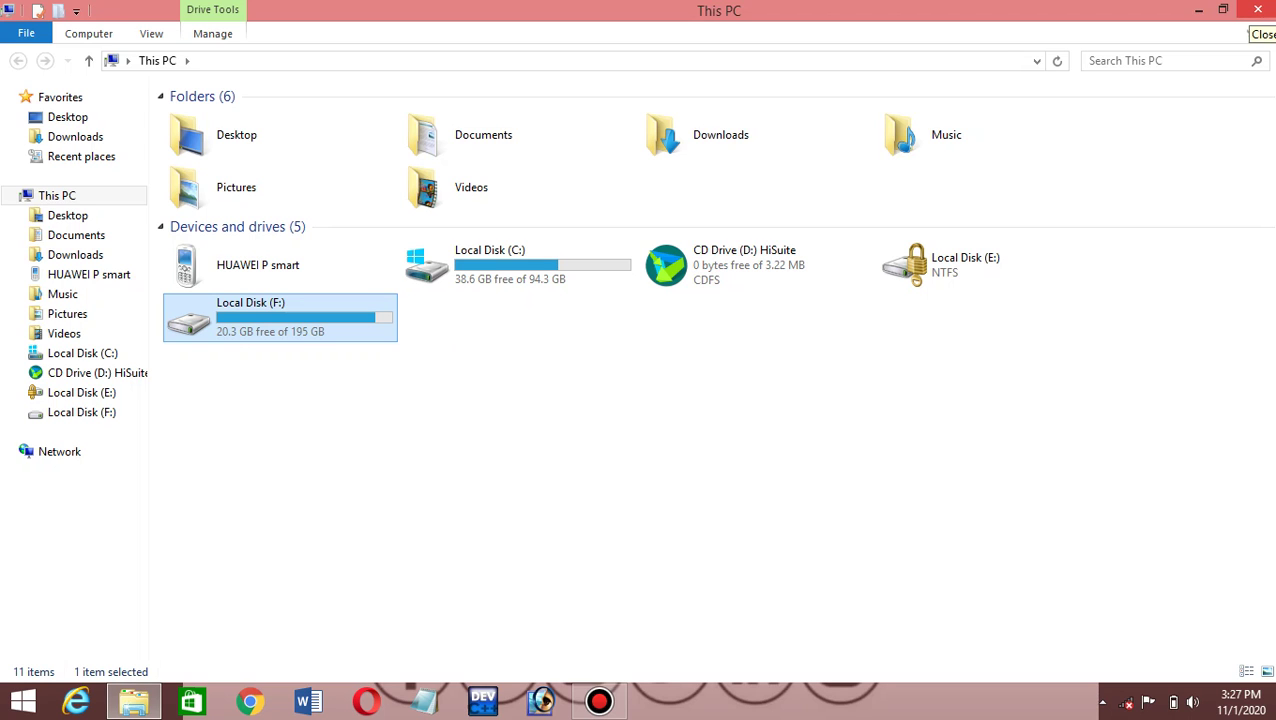
{"action": "left_click", "coordinate": [1257, 10]}
{"action": "left_click_drag", "start_coordinate": [34, 35], "coordinate": [423, 194]}
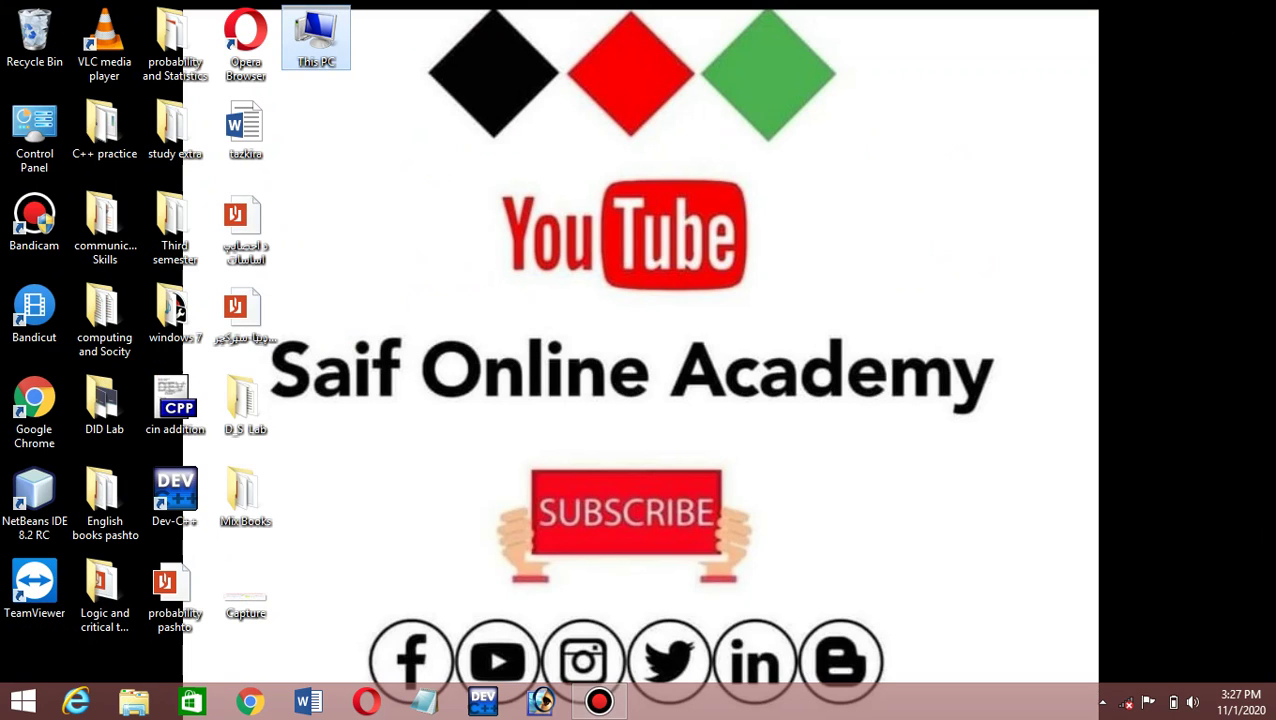
{"action": "right_click", "coordinate": [452, 288]}
{"action": "mouse_move", "coordinate": [496, 300]}
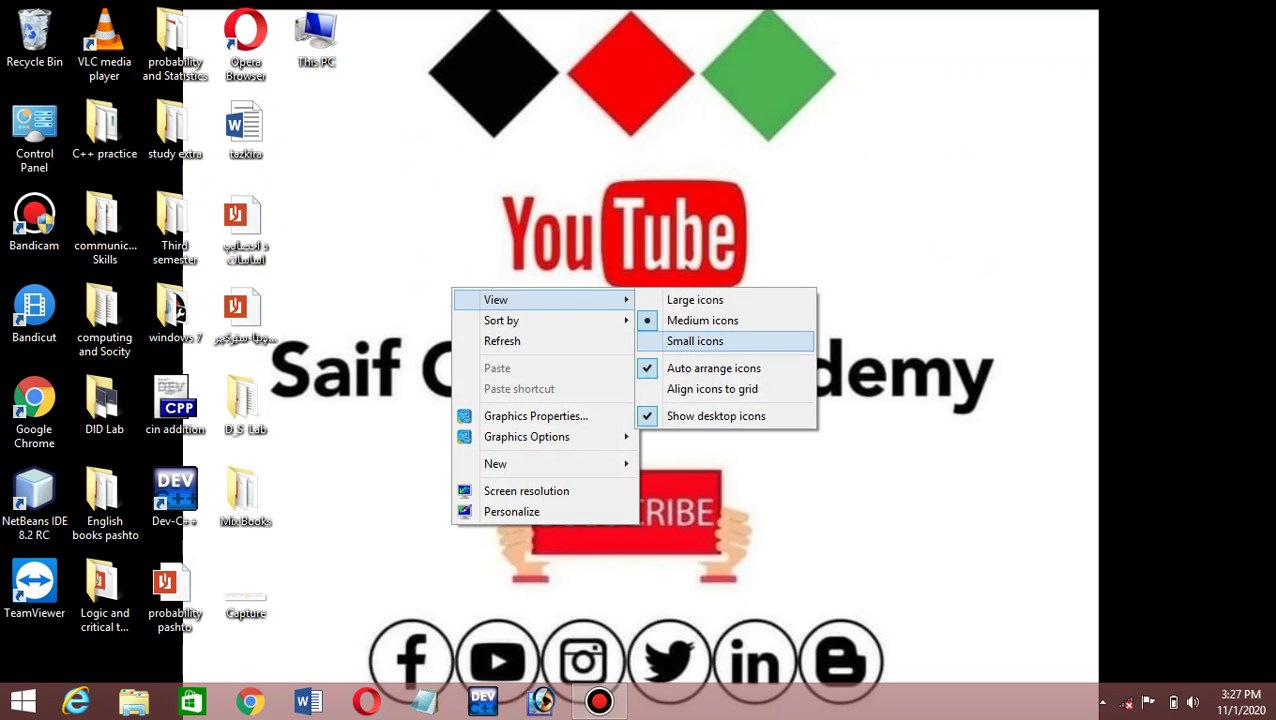
{"action": "left_click", "coordinate": [713, 368]}
{"action": "left_click_drag", "start_coordinate": [316, 40], "coordinate": [540, 224]}
Step: Open Computer Management for This PC and display the disk partitions in Disk Management
{"action": "right_click", "coordinate": [535, 233]}
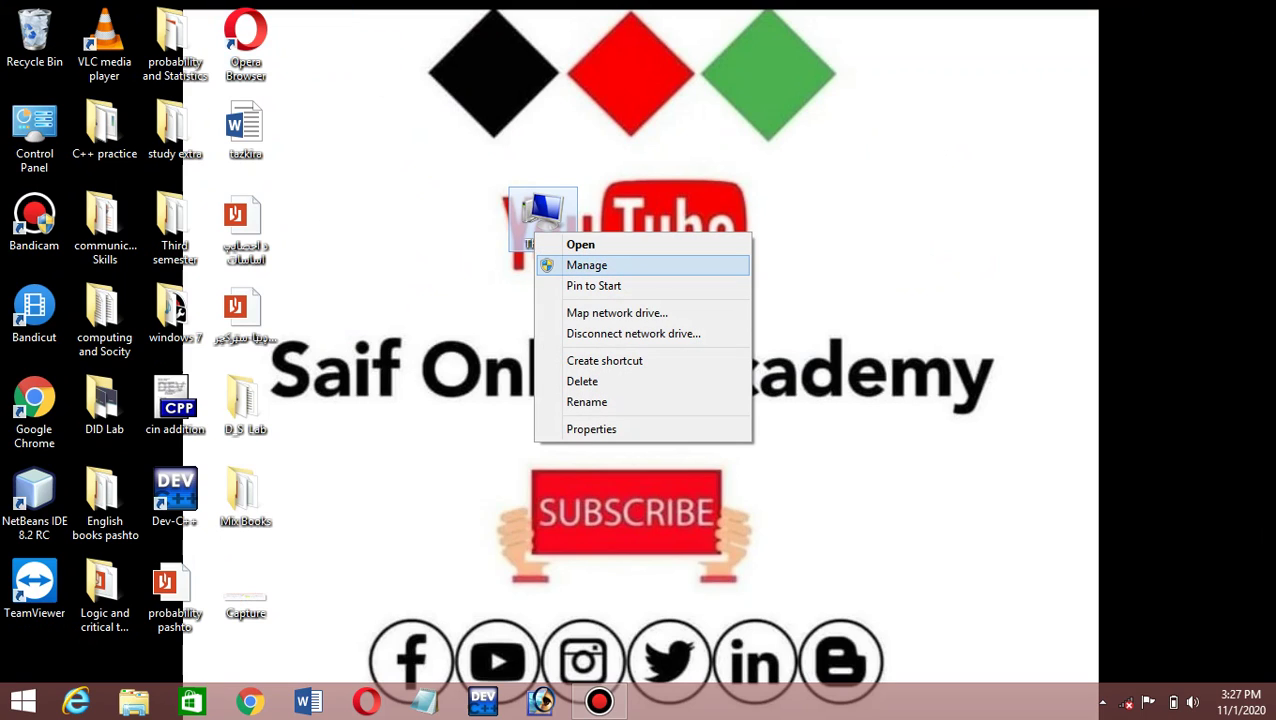
{"action": "left_click", "coordinate": [587, 266]}
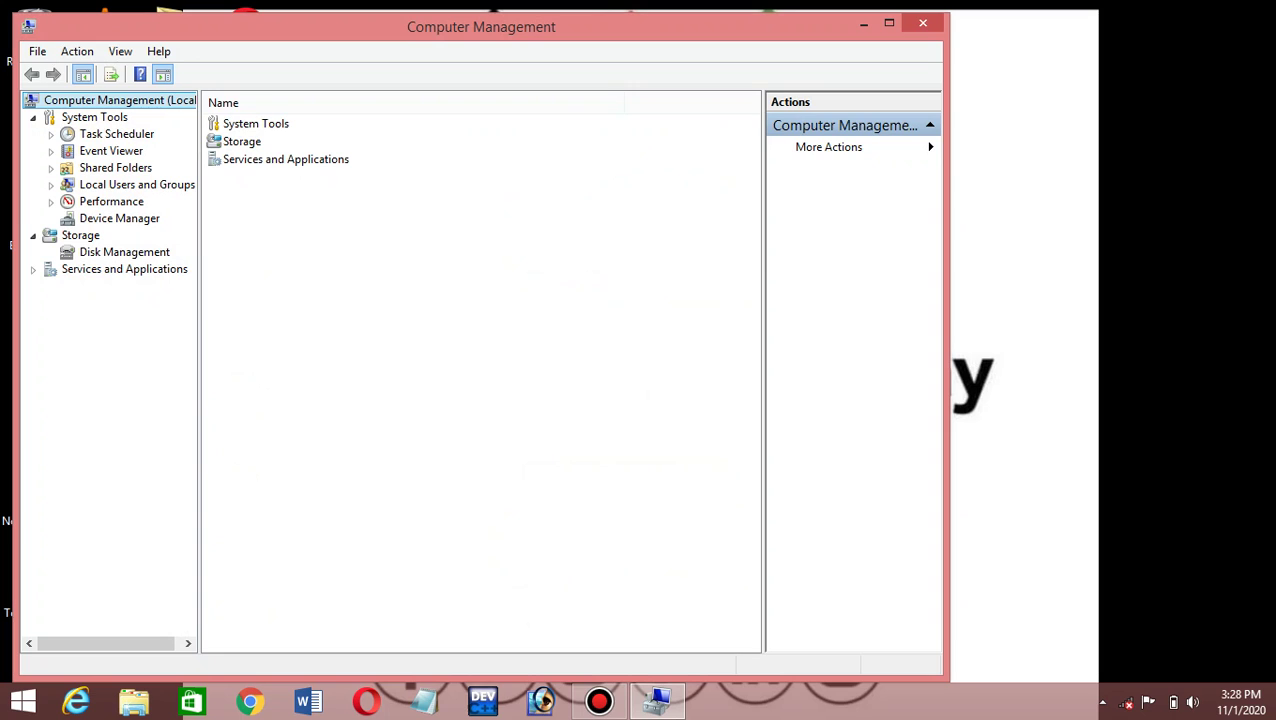
{"action": "left_click", "coordinate": [124, 252]}
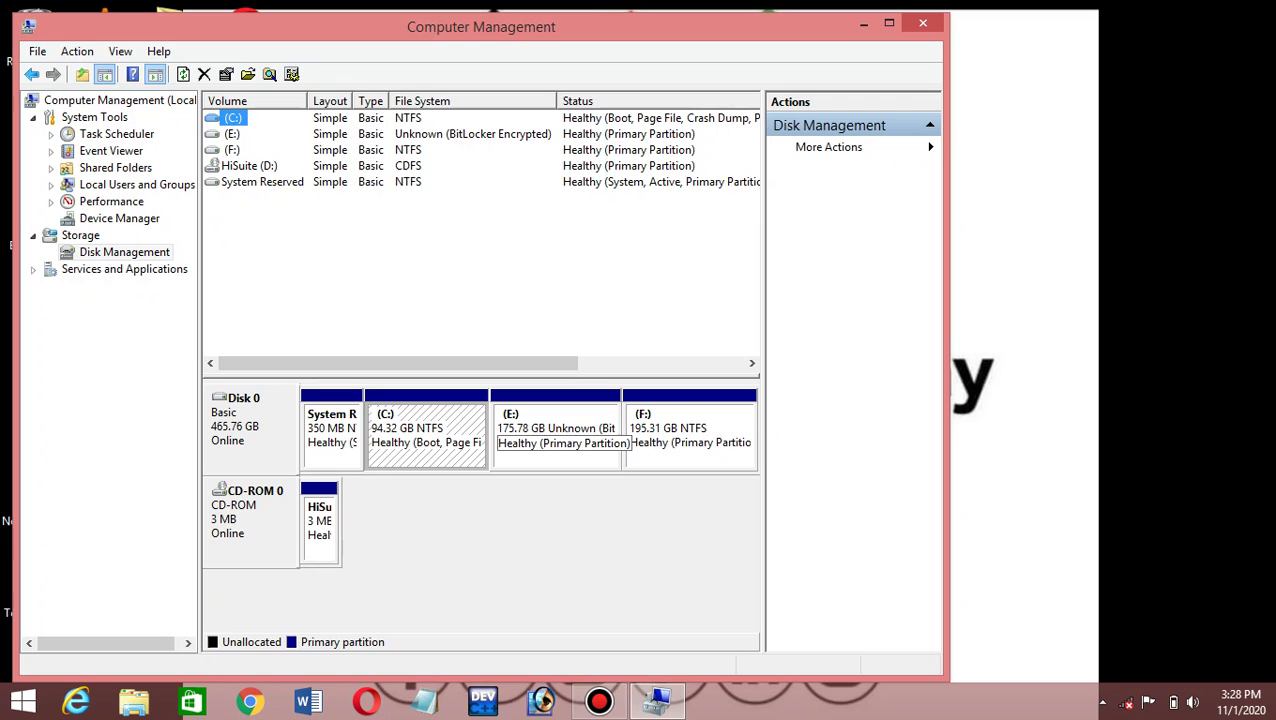
{"action": "left_click", "coordinate": [134, 702]}
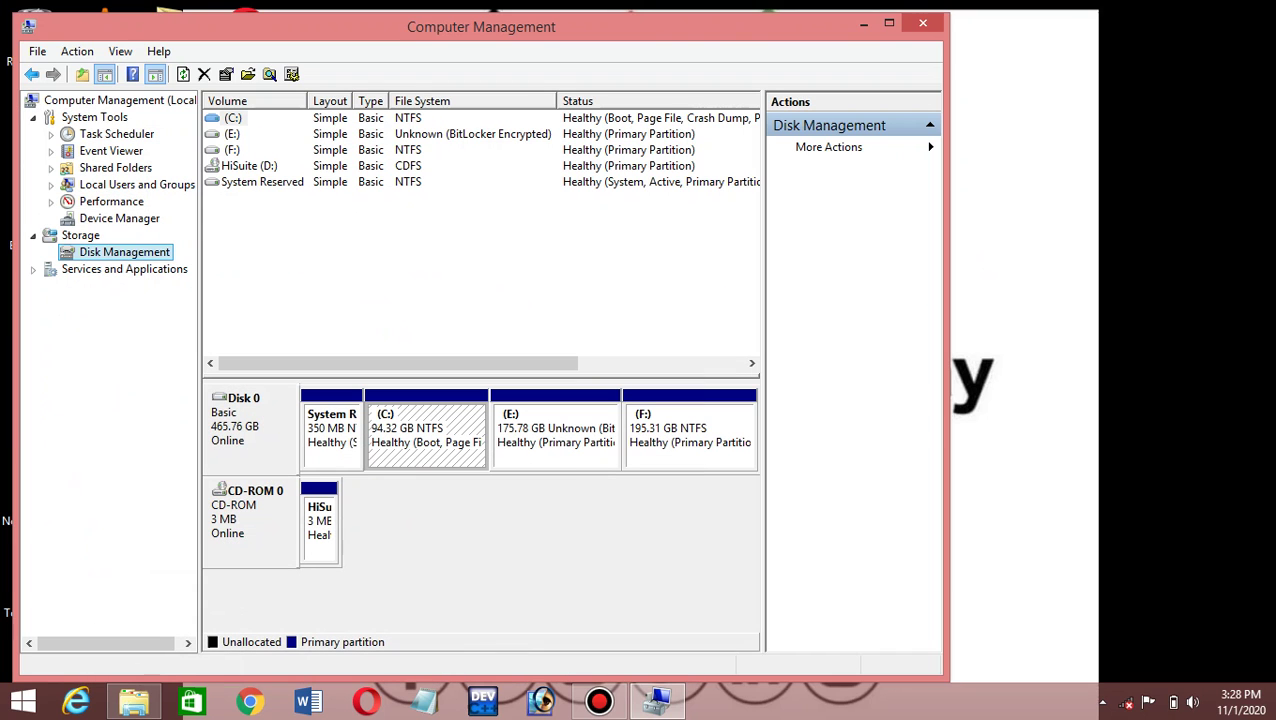
Step: Remove the drive letter F from the 195.31 GB partition on Disk 0 and accept the removal
{"action": "right_click", "coordinate": [679, 419]}
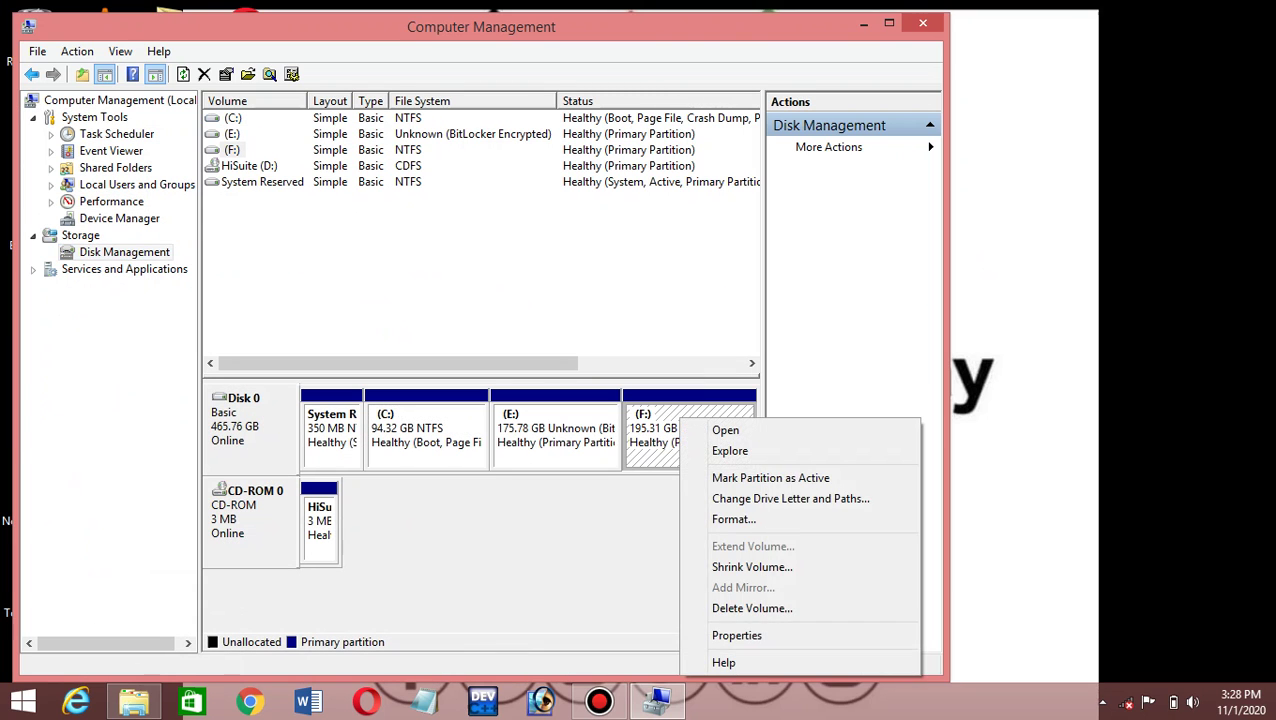
{"action": "left_click", "coordinate": [557, 430]}
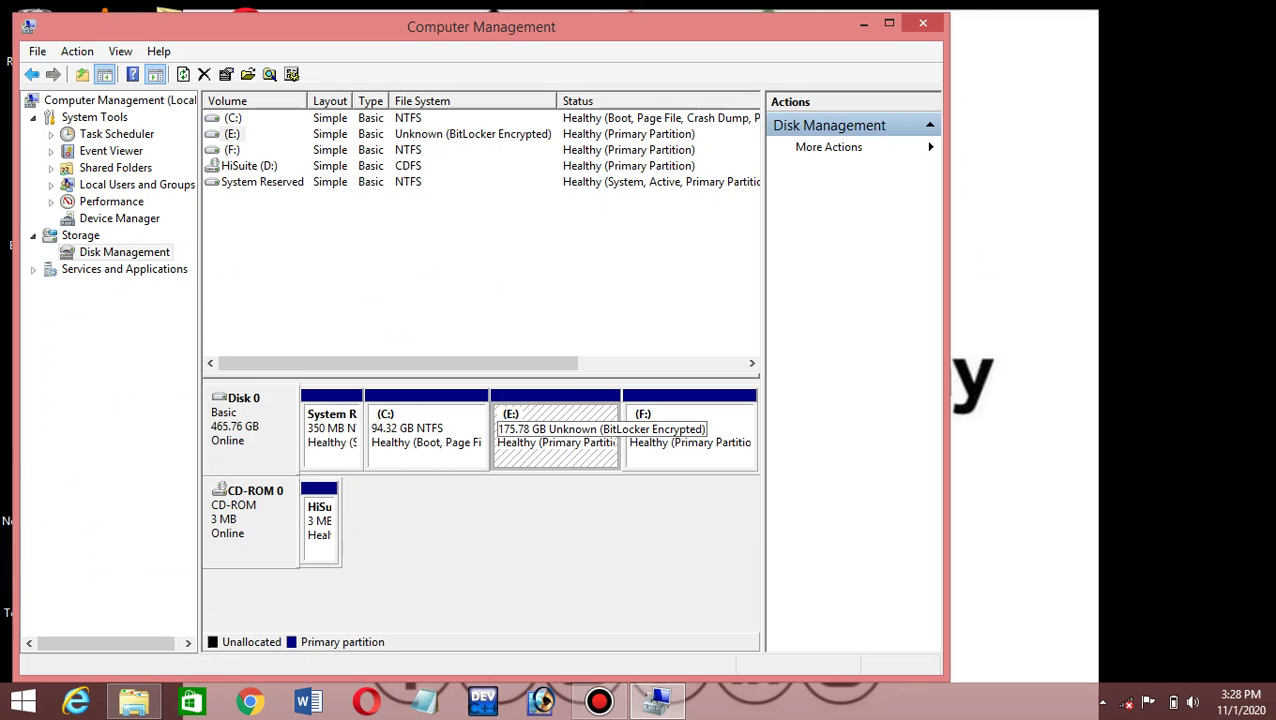
{"action": "left_click", "coordinate": [688, 432]}
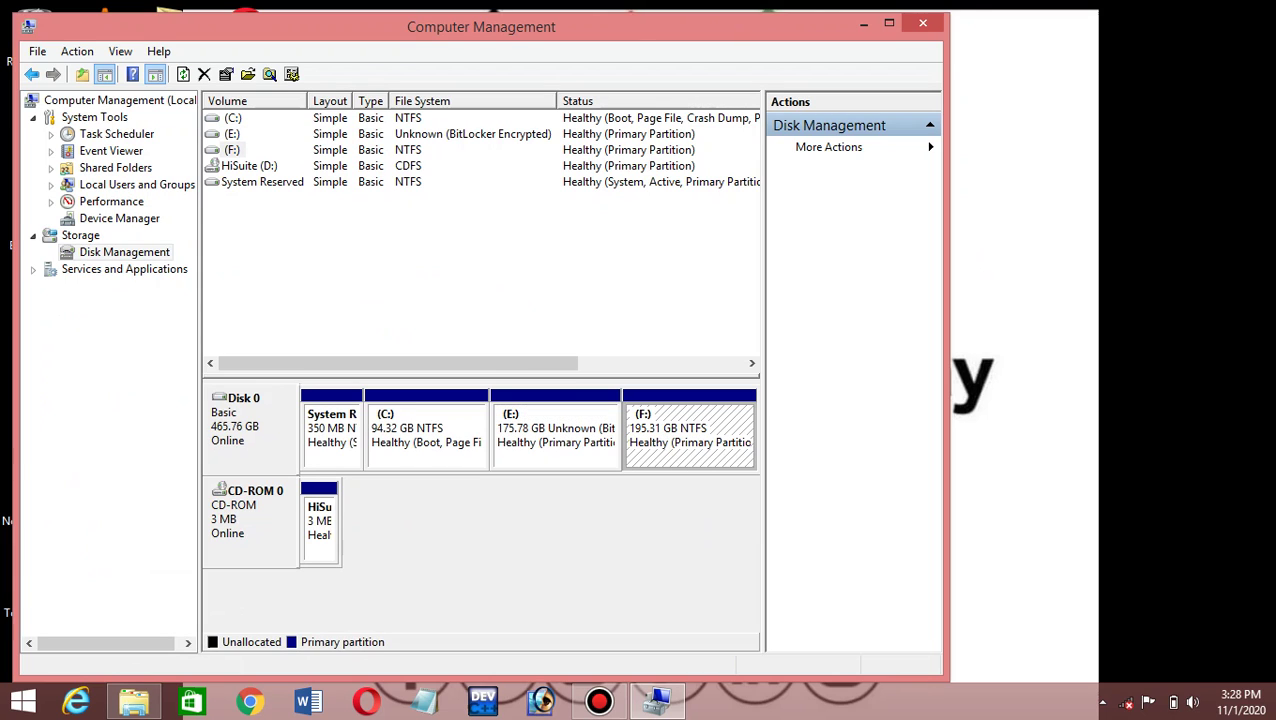
{"action": "right_click", "coordinate": [679, 433]}
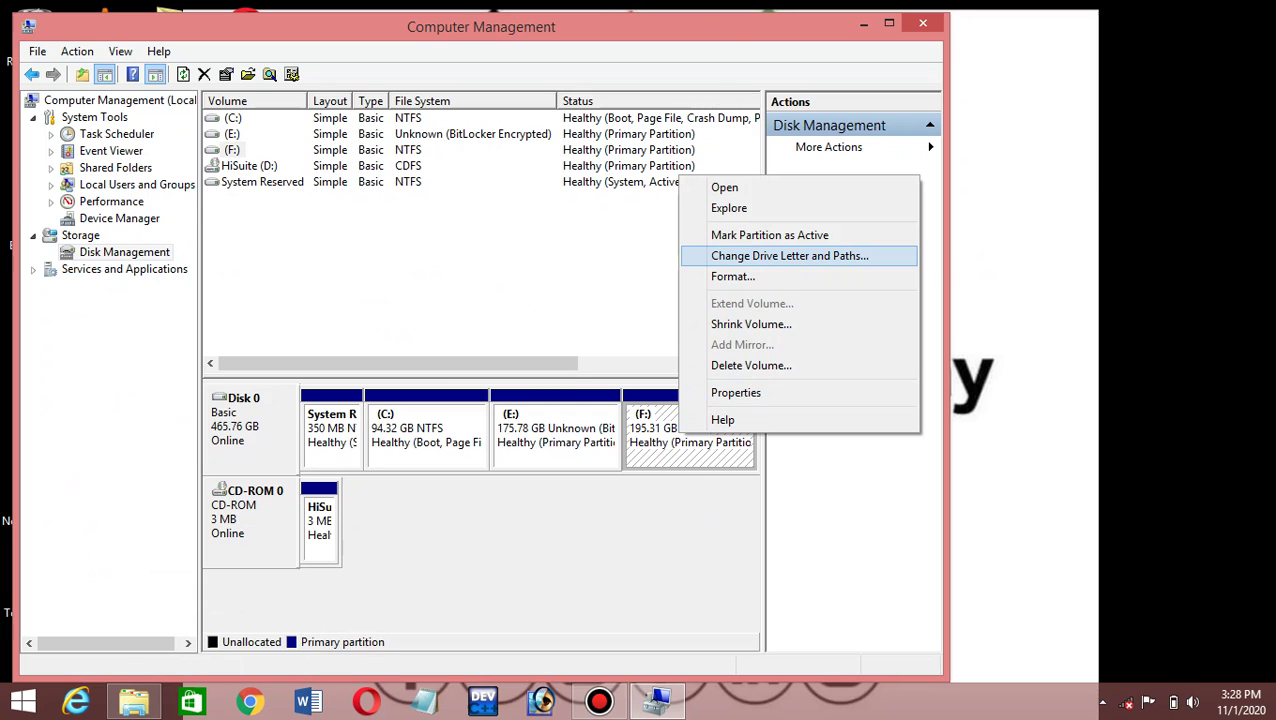
{"action": "left_click", "coordinate": [789, 256]}
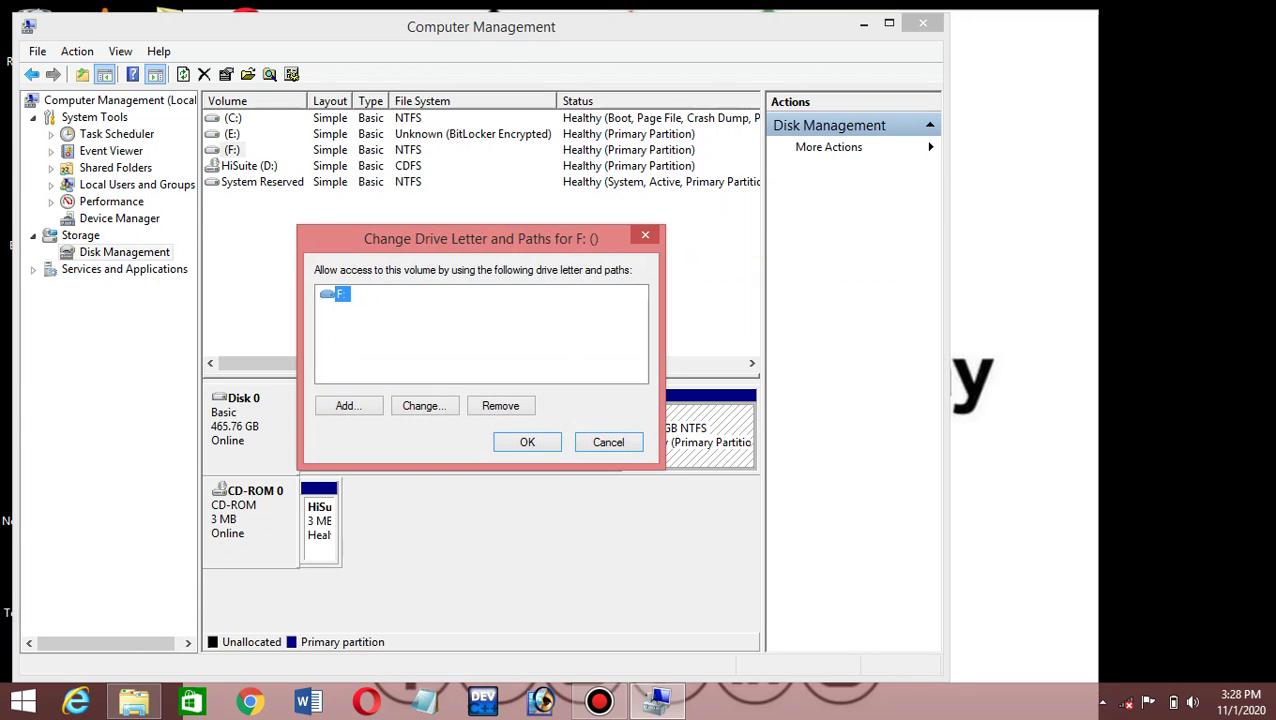
{"action": "left_click", "coordinate": [500, 405]}
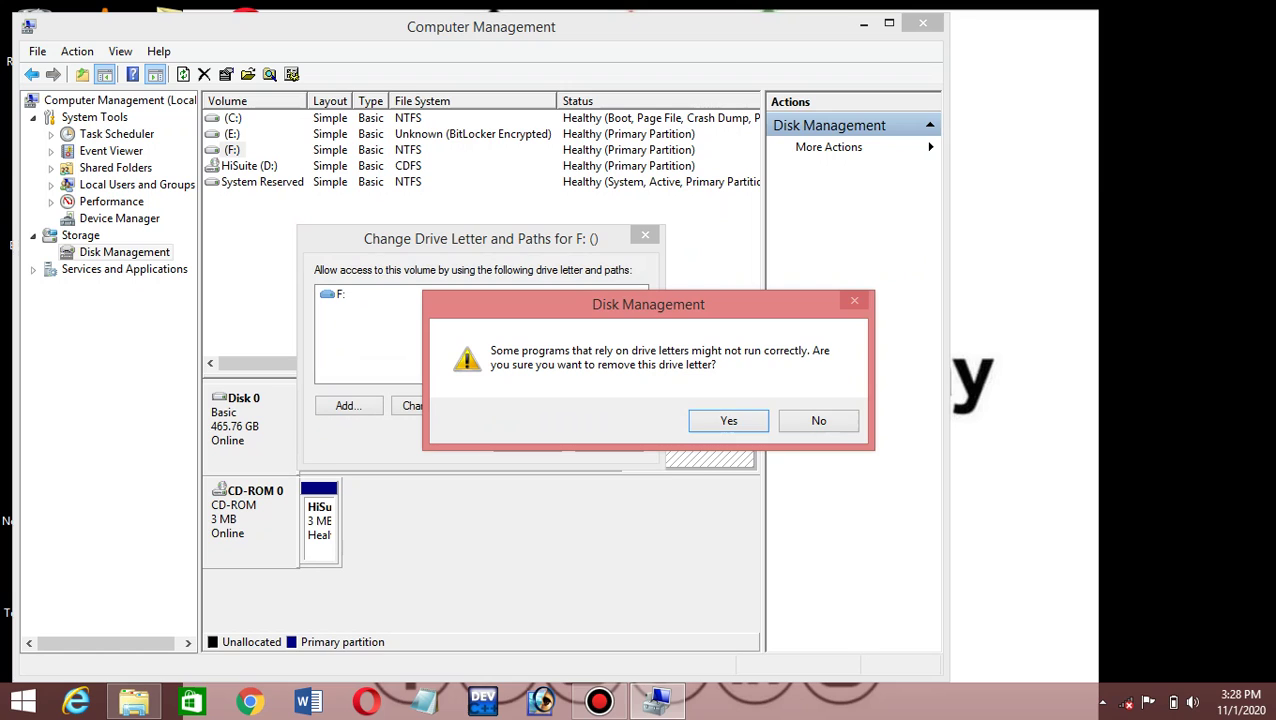
{"action": "key", "text": "Return"}
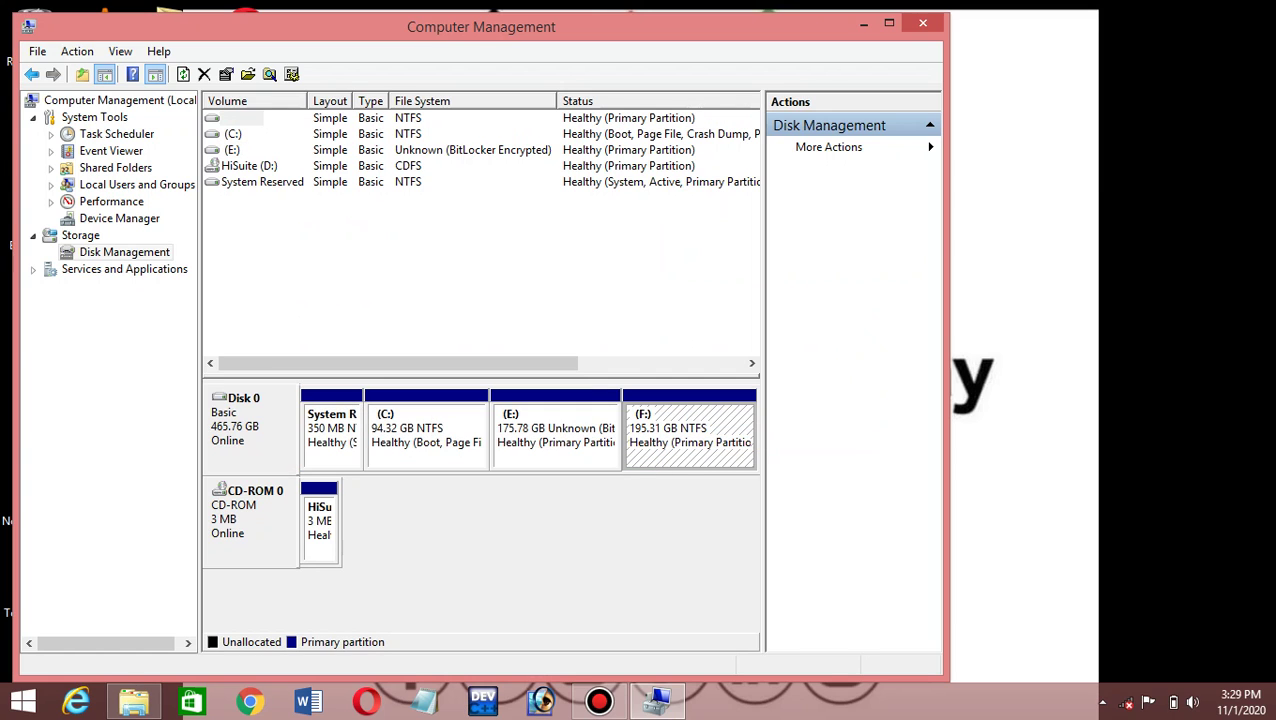
Step: Close Computer Management and open This PC in a maximized window to check which drives are listed
{"action": "left_click", "coordinate": [922, 22]}
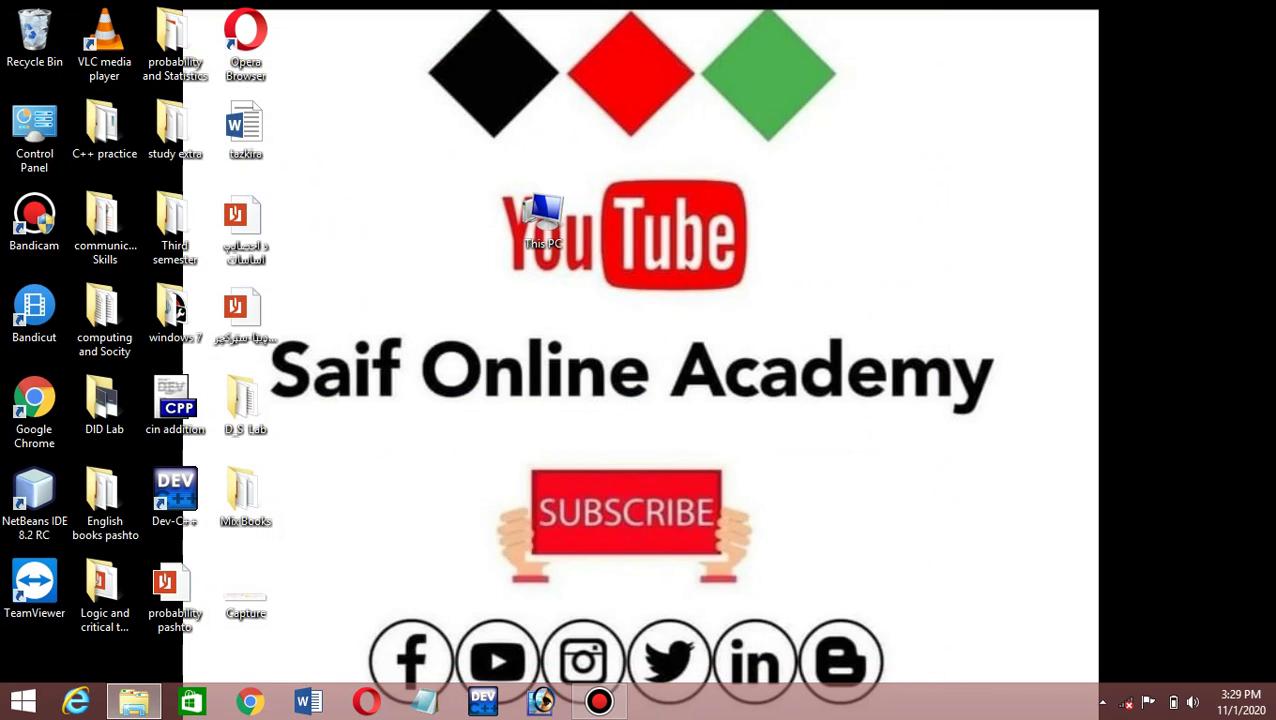
{"action": "double_click", "coordinate": [541, 215]}
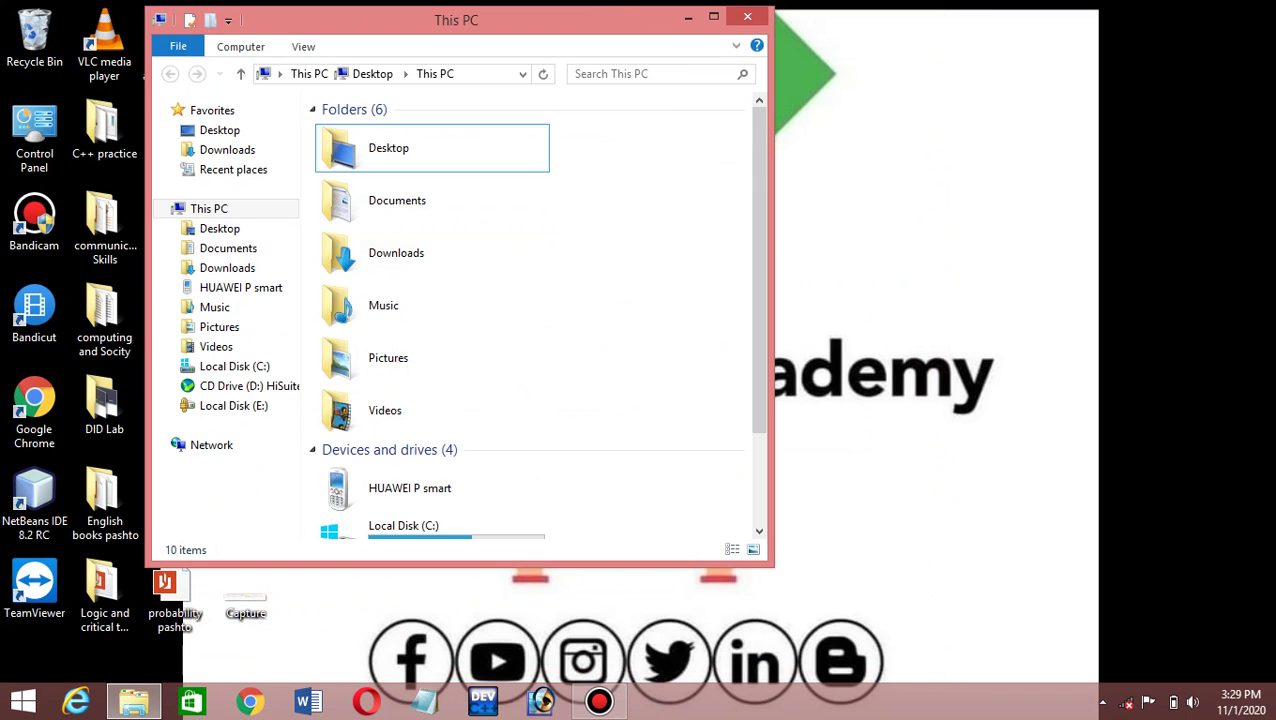
{"action": "left_click", "coordinate": [713, 16]}
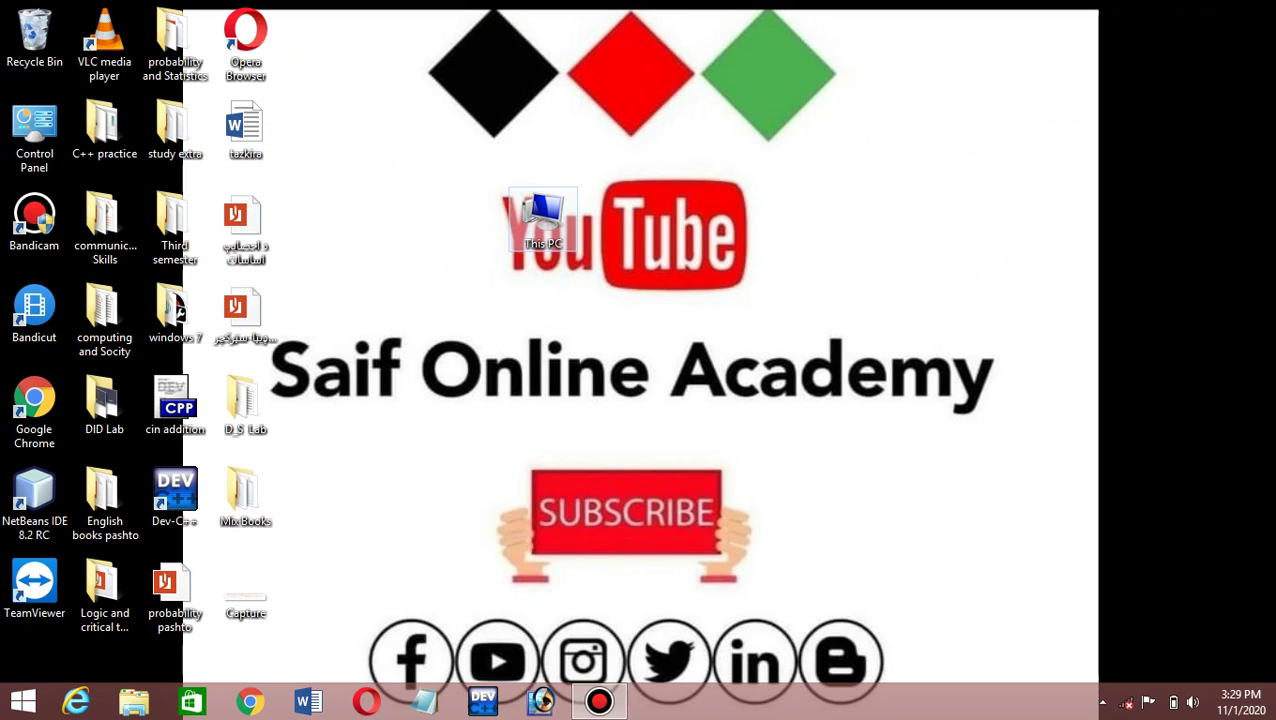
Step: Reopen Disk Management and assign the drive letter F to the 195.31 GB partition that has no letter
{"action": "right_click", "coordinate": [543, 215]}
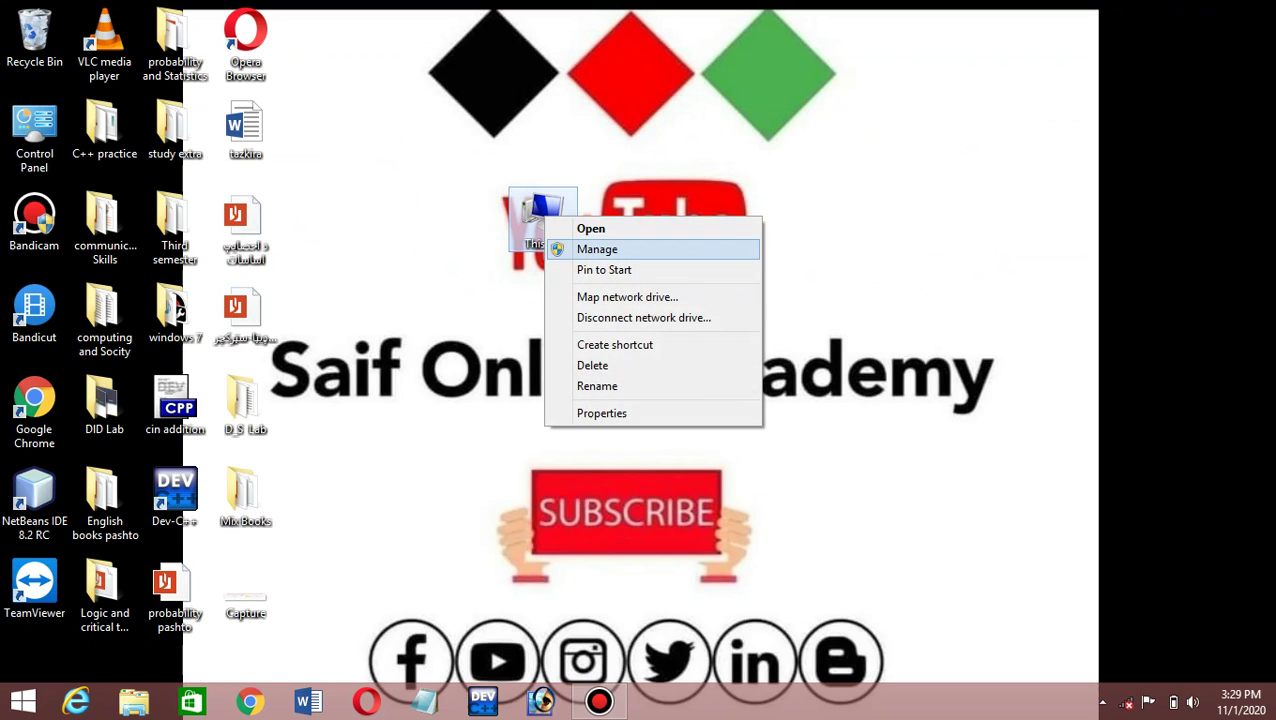
{"action": "left_click", "coordinate": [597, 249]}
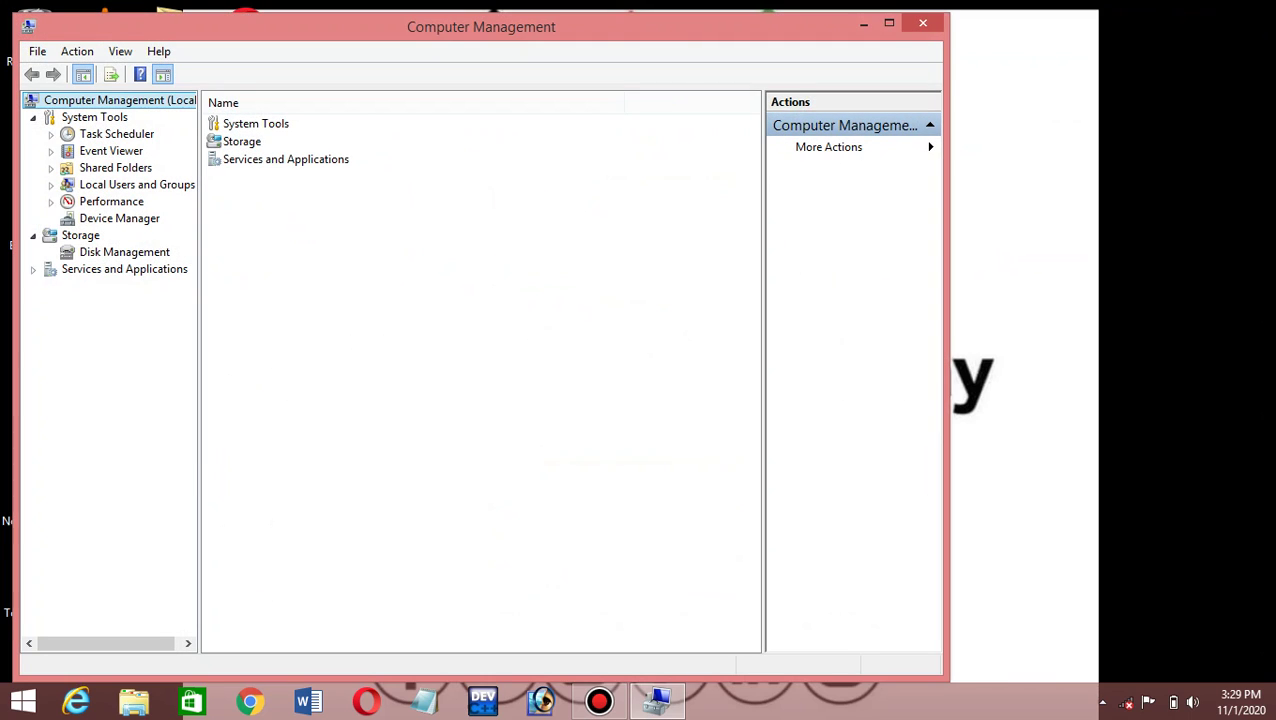
{"action": "left_click", "coordinate": [124, 252]}
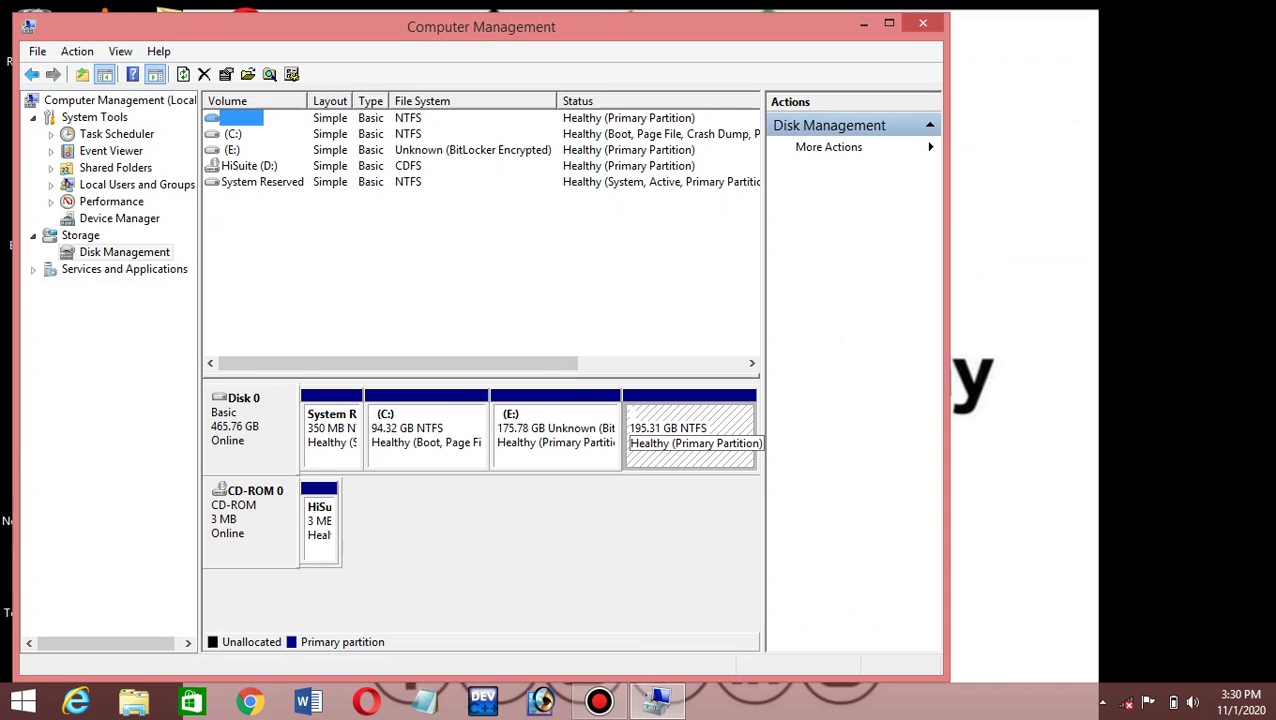
{"action": "left_click", "coordinate": [689, 441]}
{"action": "right_click", "coordinate": [657, 410]}
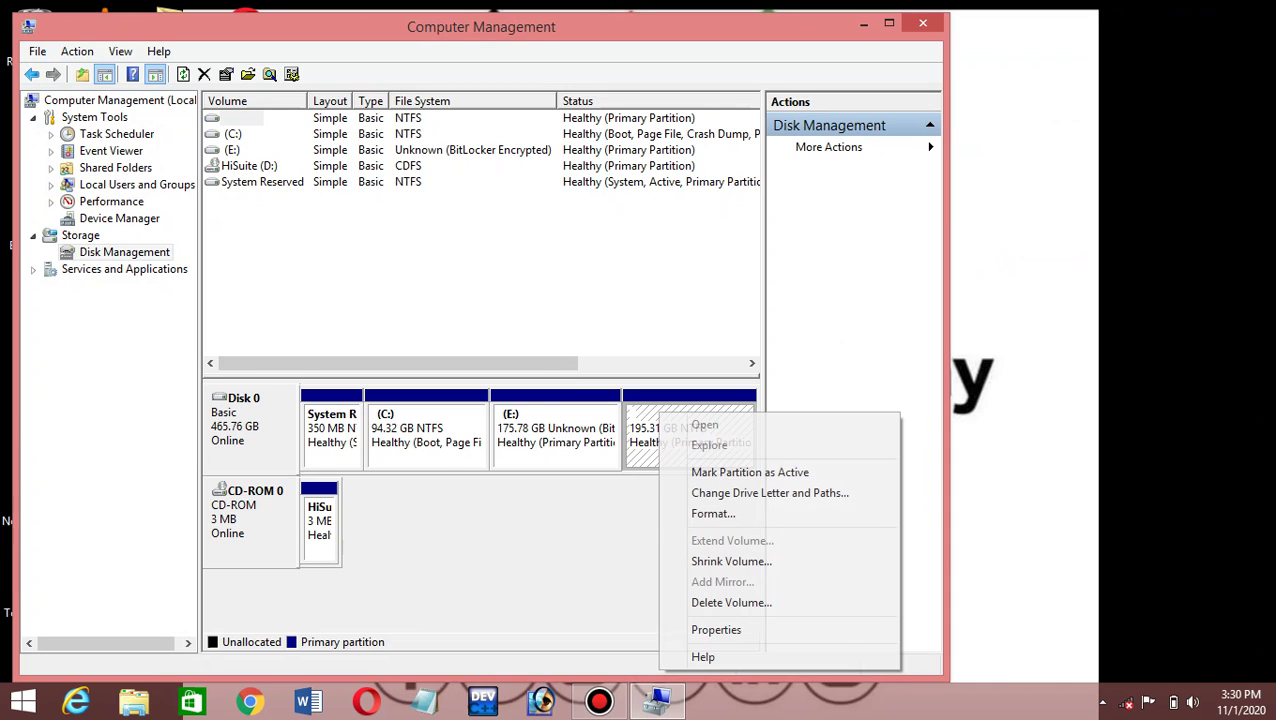
{"action": "left_click", "coordinate": [769, 493]}
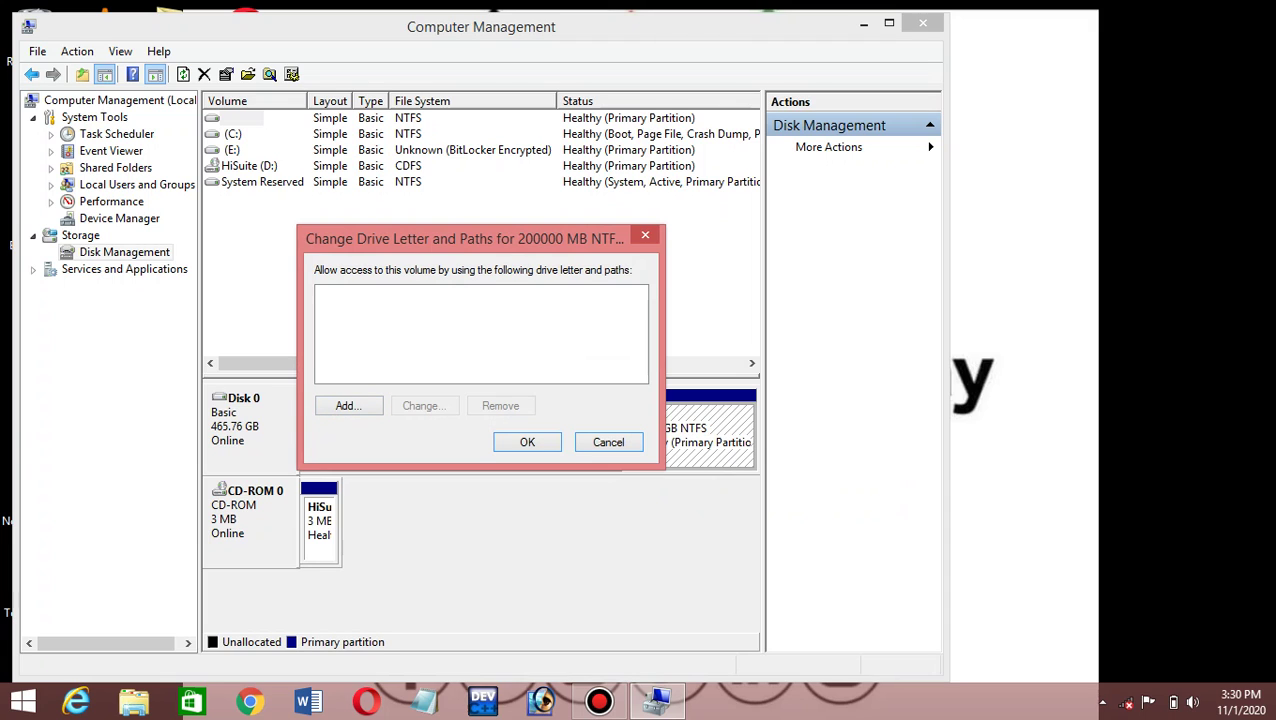
{"action": "left_click", "coordinate": [349, 406]}
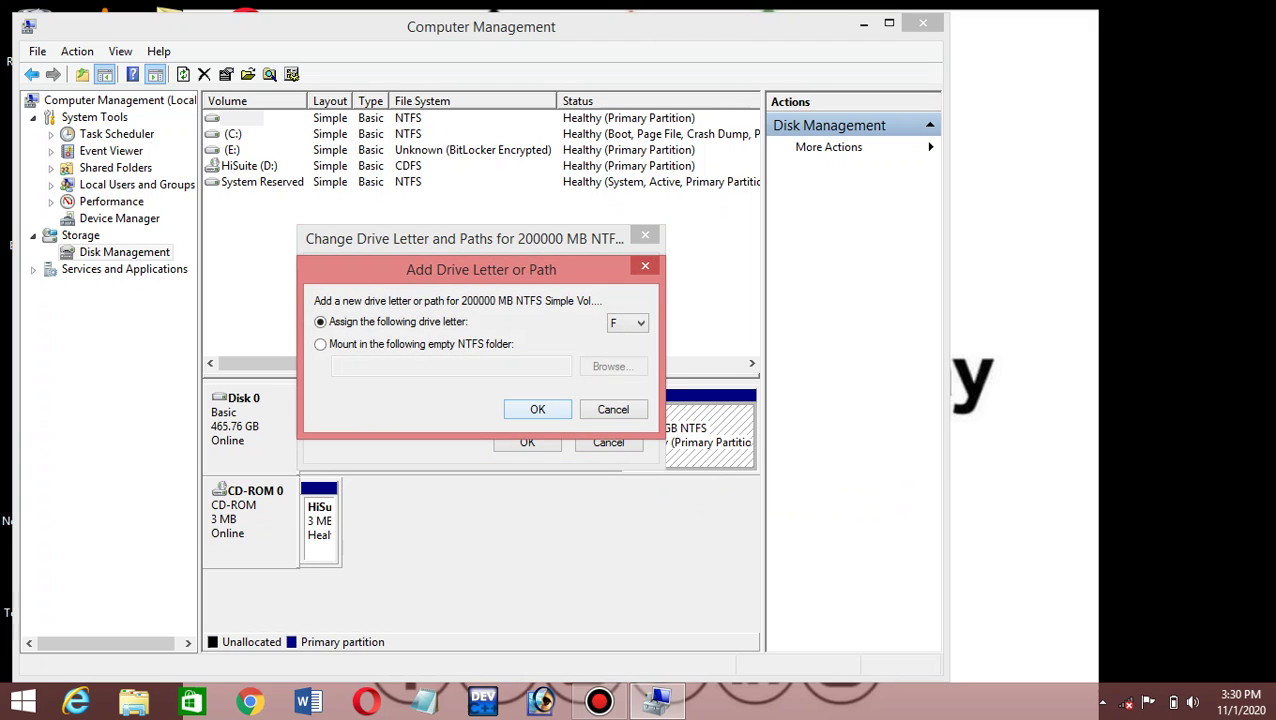
{"action": "key", "text": "Return"}
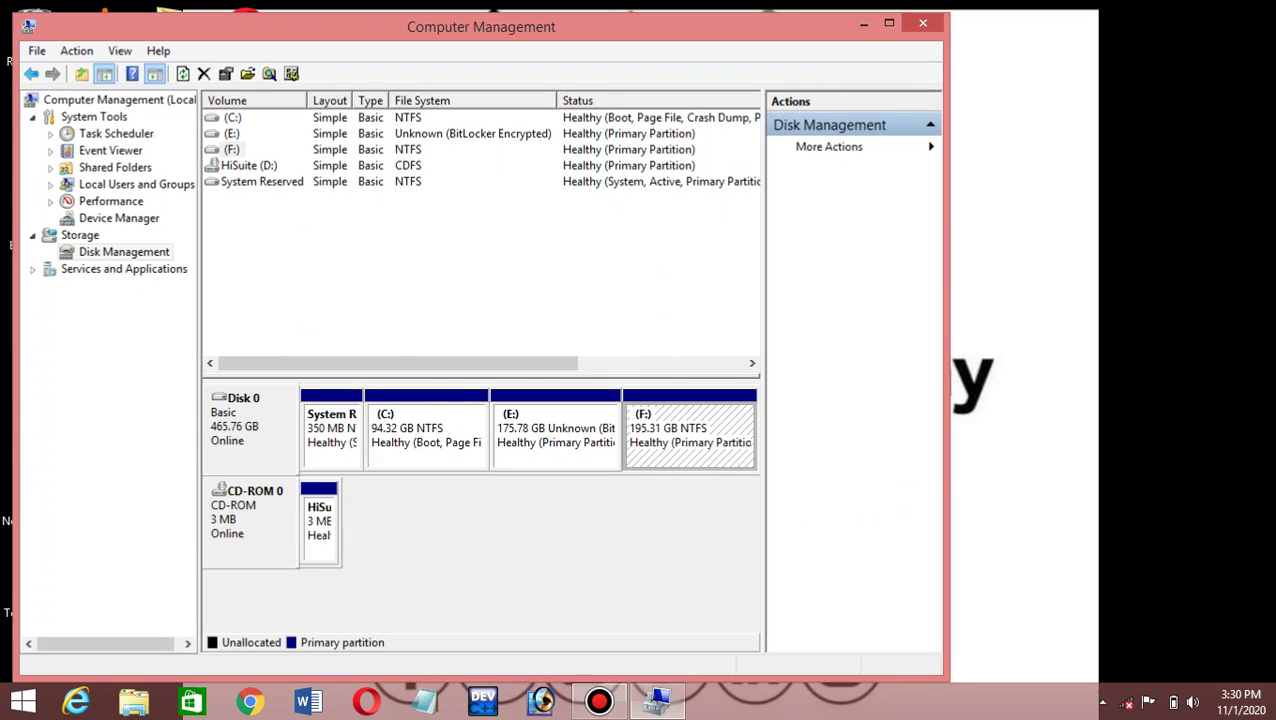
Step: Close Computer Management, refresh the desktop and check the listed drives in This PC
{"action": "left_click", "coordinate": [922, 22]}
{"action": "right_click", "coordinate": [437, 137]}
{"action": "left_click", "coordinate": [487, 189]}
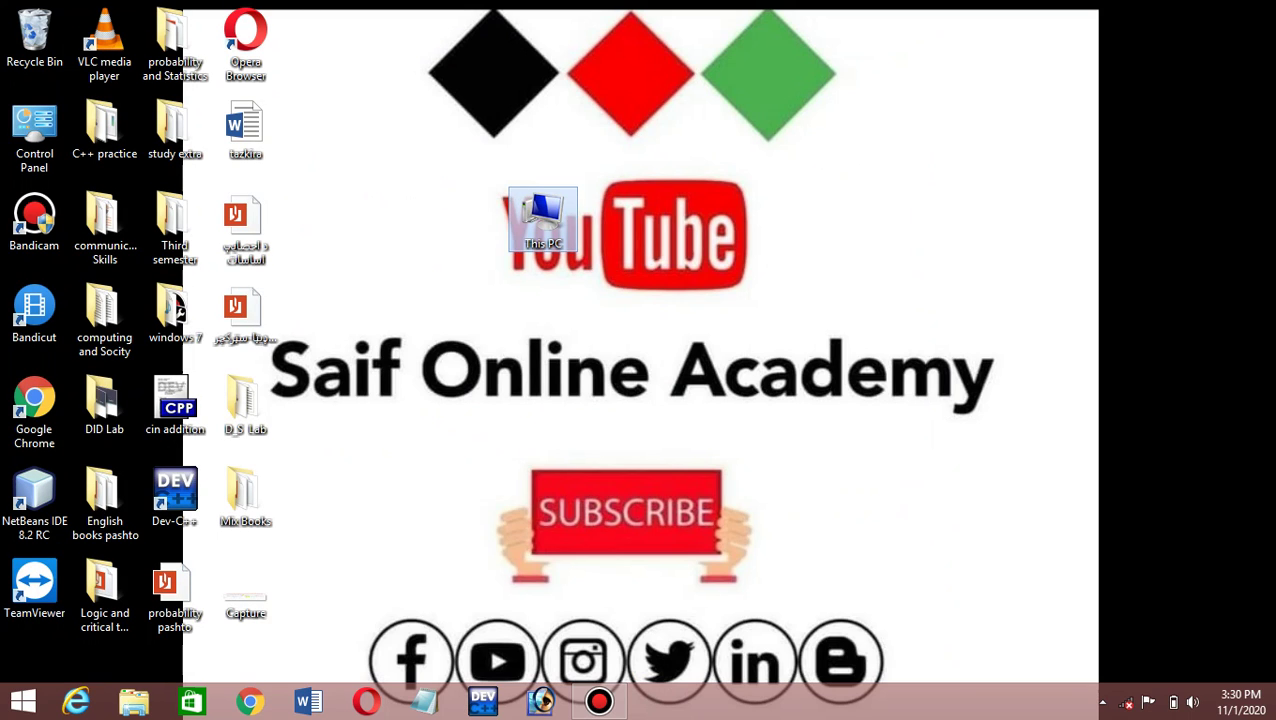
{"action": "double_click", "coordinate": [543, 218]}
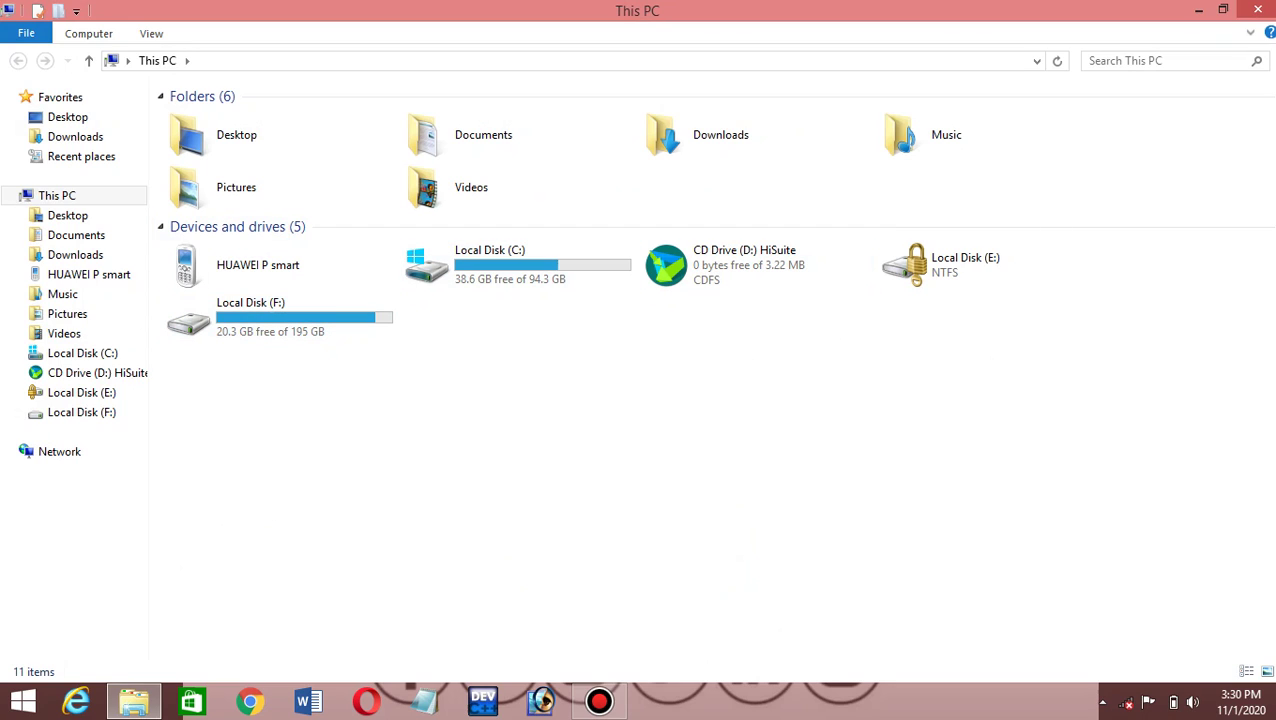
{"action": "left_click", "coordinate": [1257, 9]}
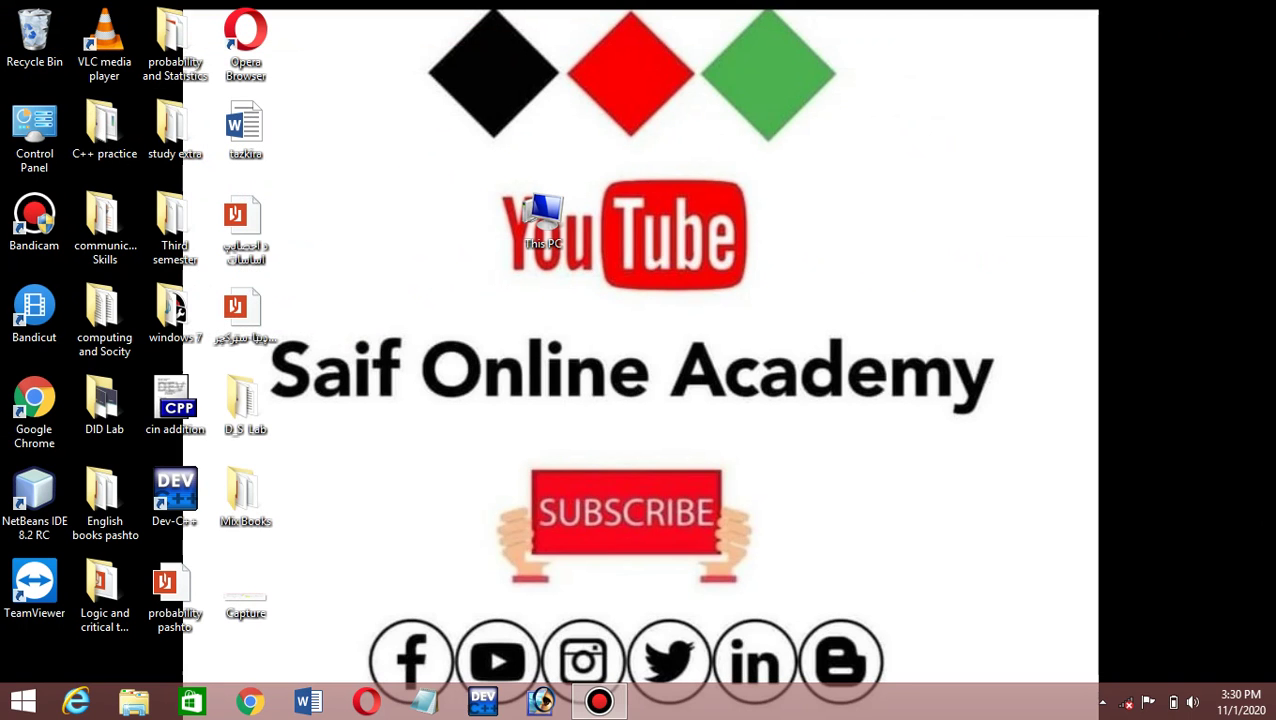
Step: Open Disk Management from This PC once more and remove the F drive letter from its partition, accepting the removal
{"action": "right_click", "coordinate": [530, 214]}
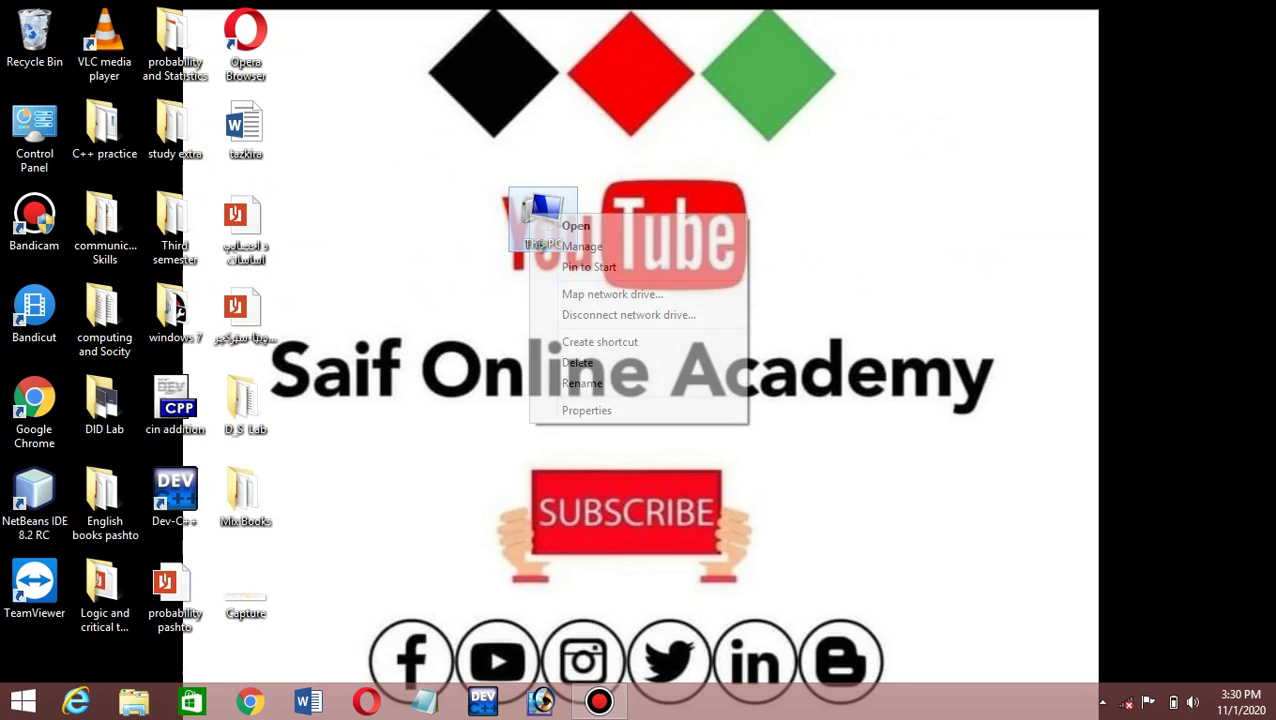
{"action": "left_click", "coordinate": [582, 246]}
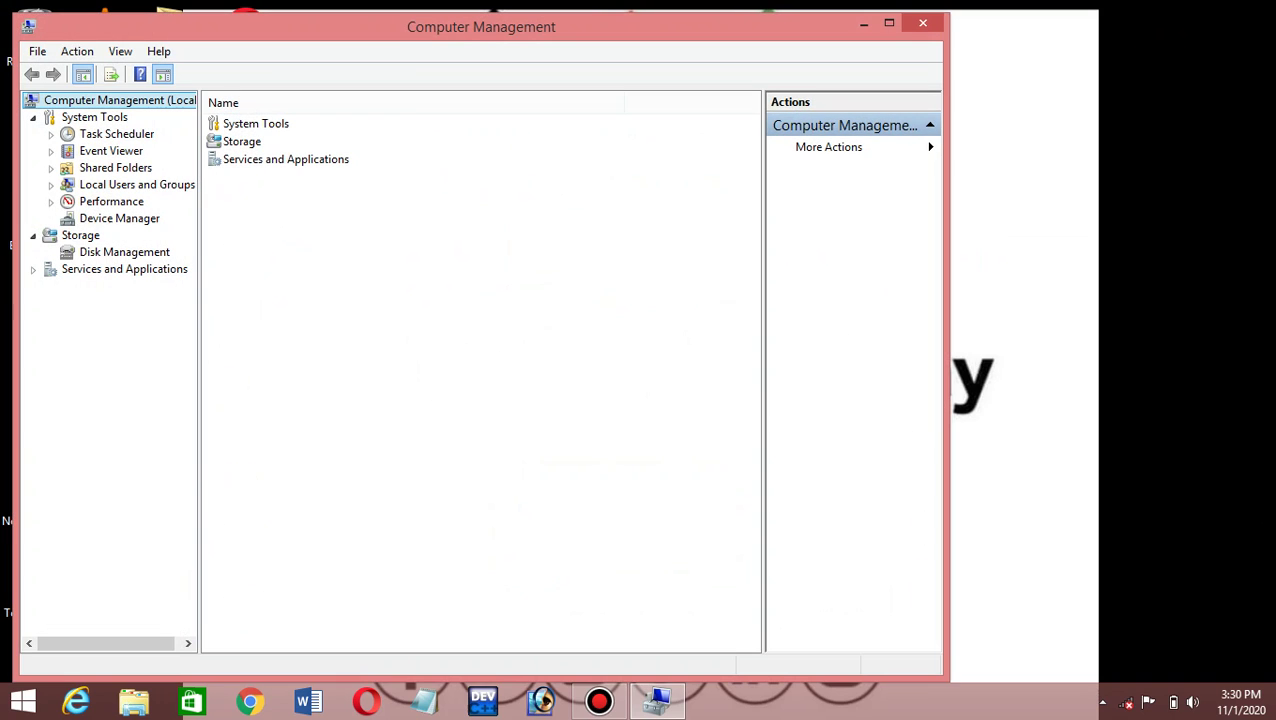
{"action": "left_click", "coordinate": [124, 252]}
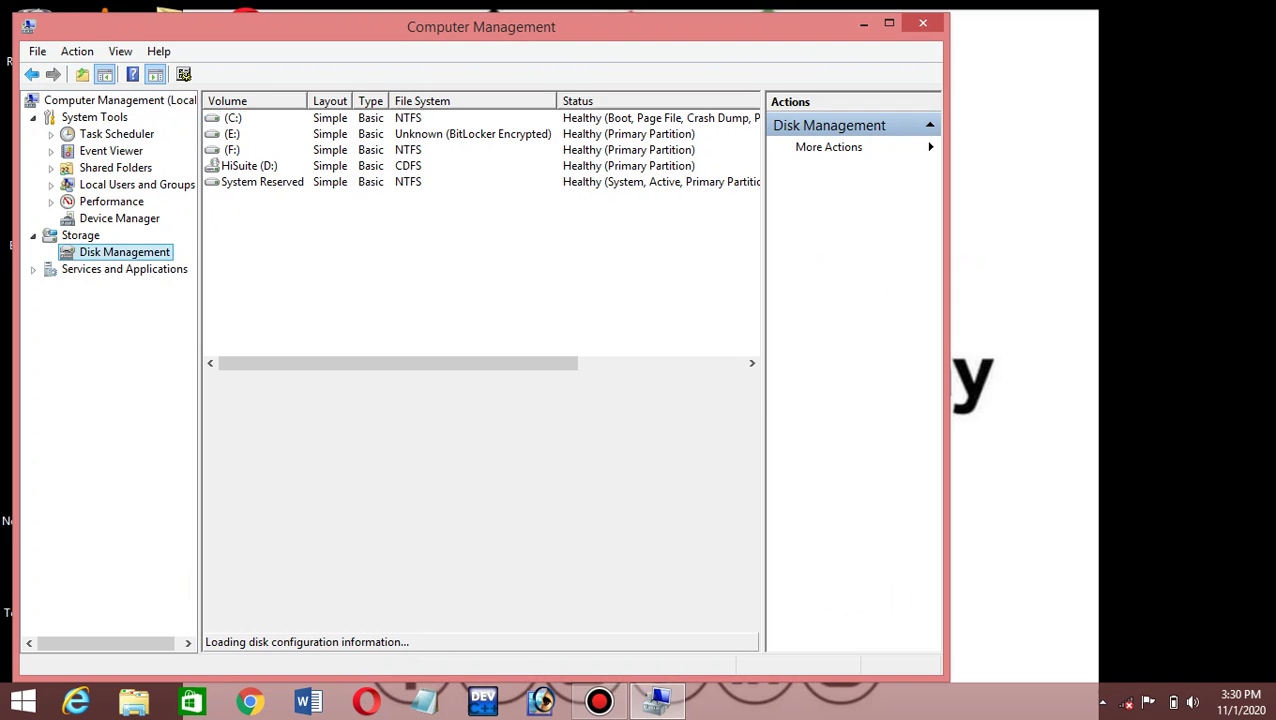
{"action": "left_click", "coordinate": [690, 438]}
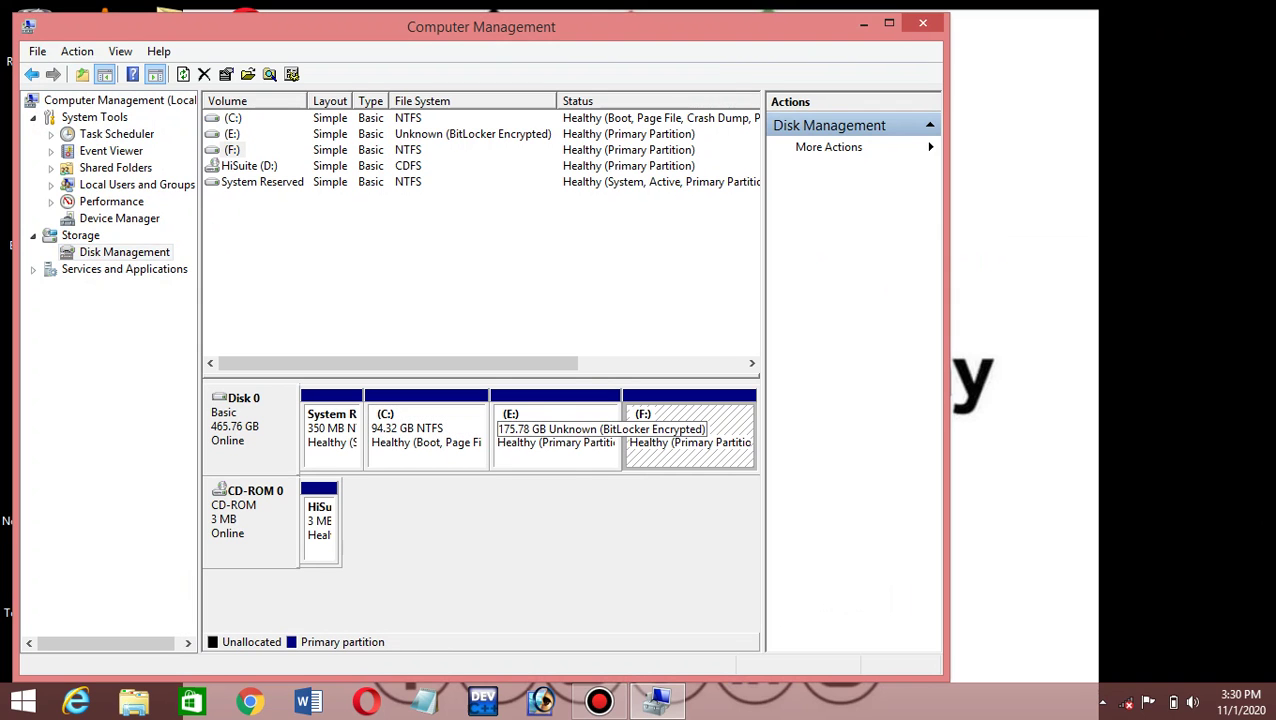
{"action": "right_click", "coordinate": [720, 430]}
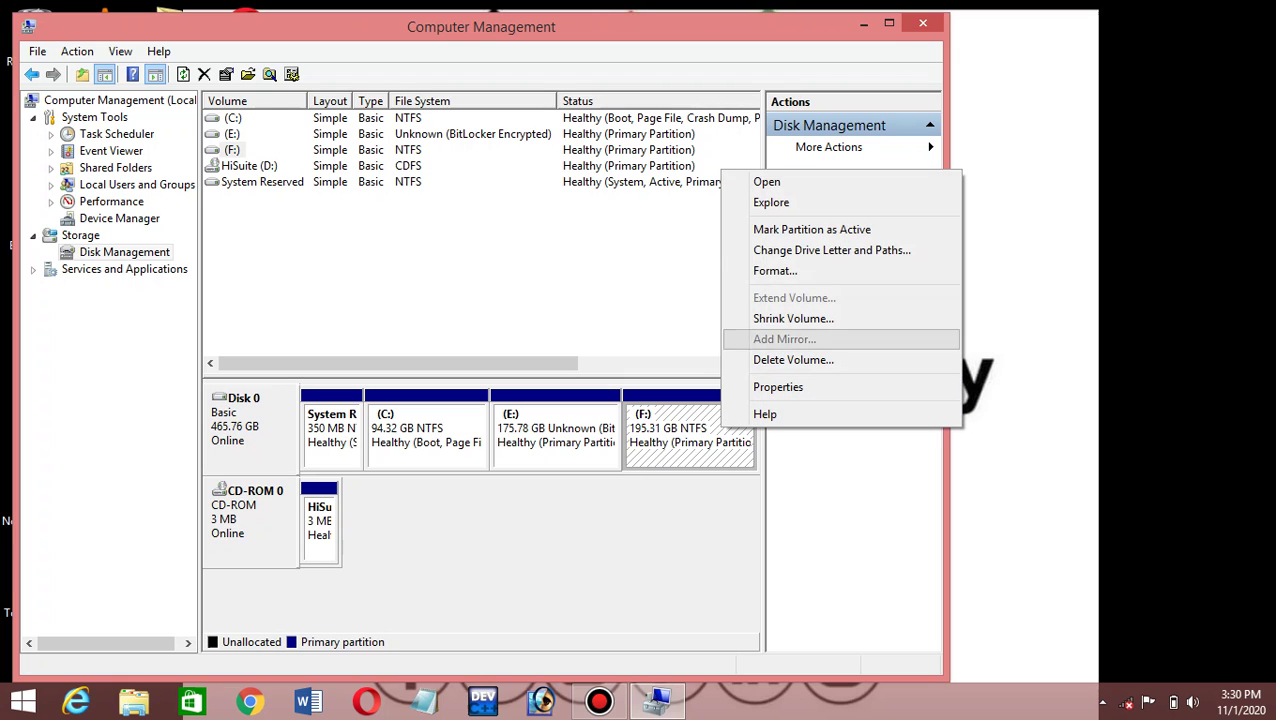
{"action": "left_click", "coordinate": [831, 251]}
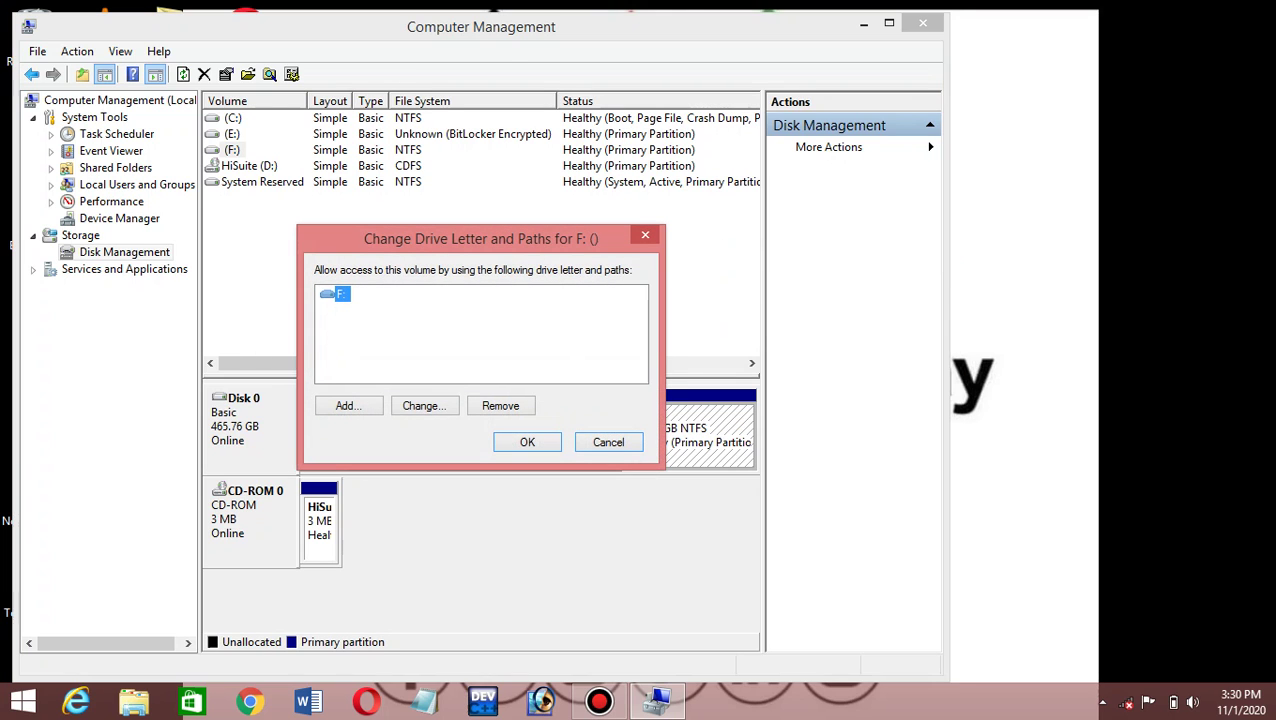
{"action": "left_click", "coordinate": [500, 405]}
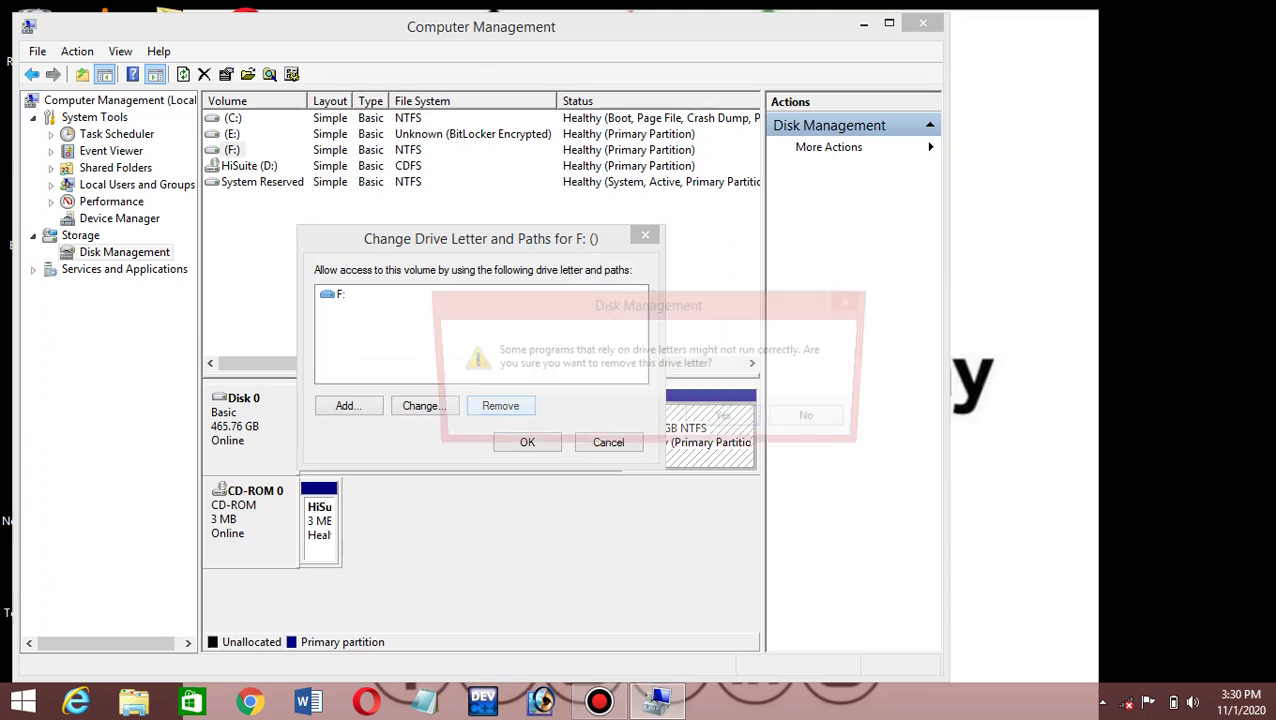
{"action": "key", "text": "Return"}
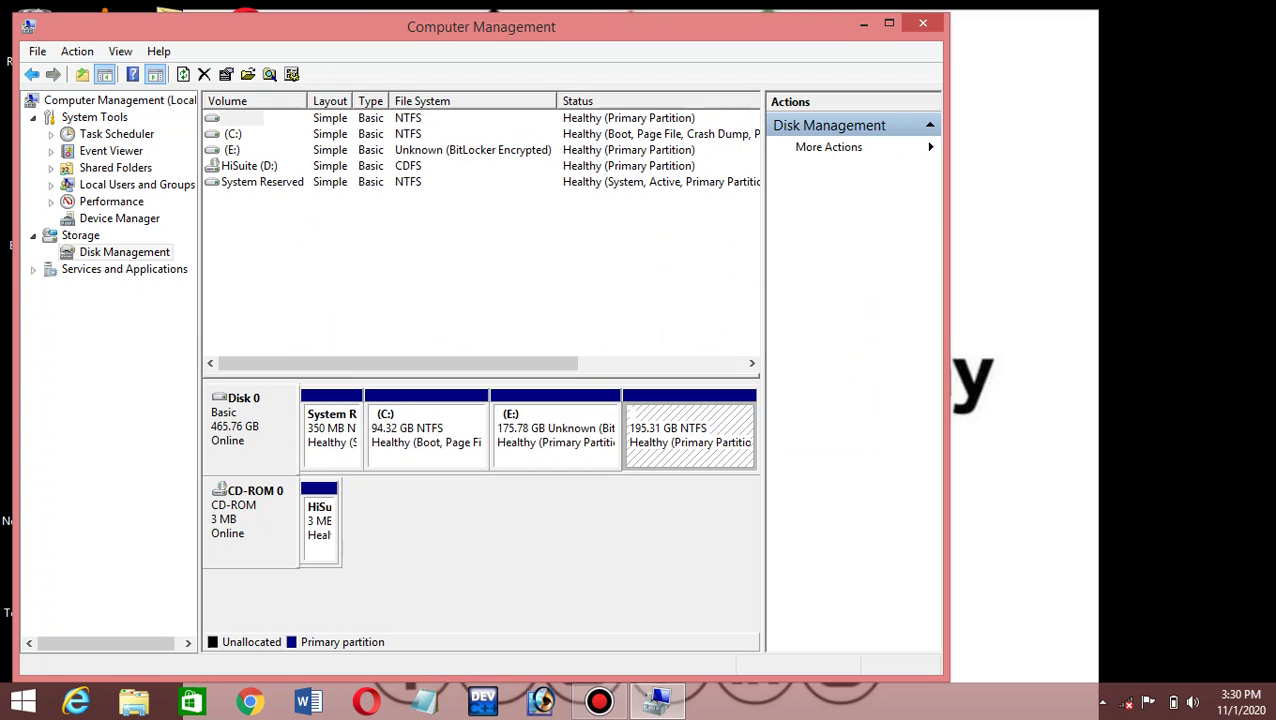
Step: Close Computer Management, open This PC to check whether Local Disk F: is listed, and close the window
{"action": "left_click", "coordinate": [922, 22]}
{"action": "double_click", "coordinate": [540, 215]}
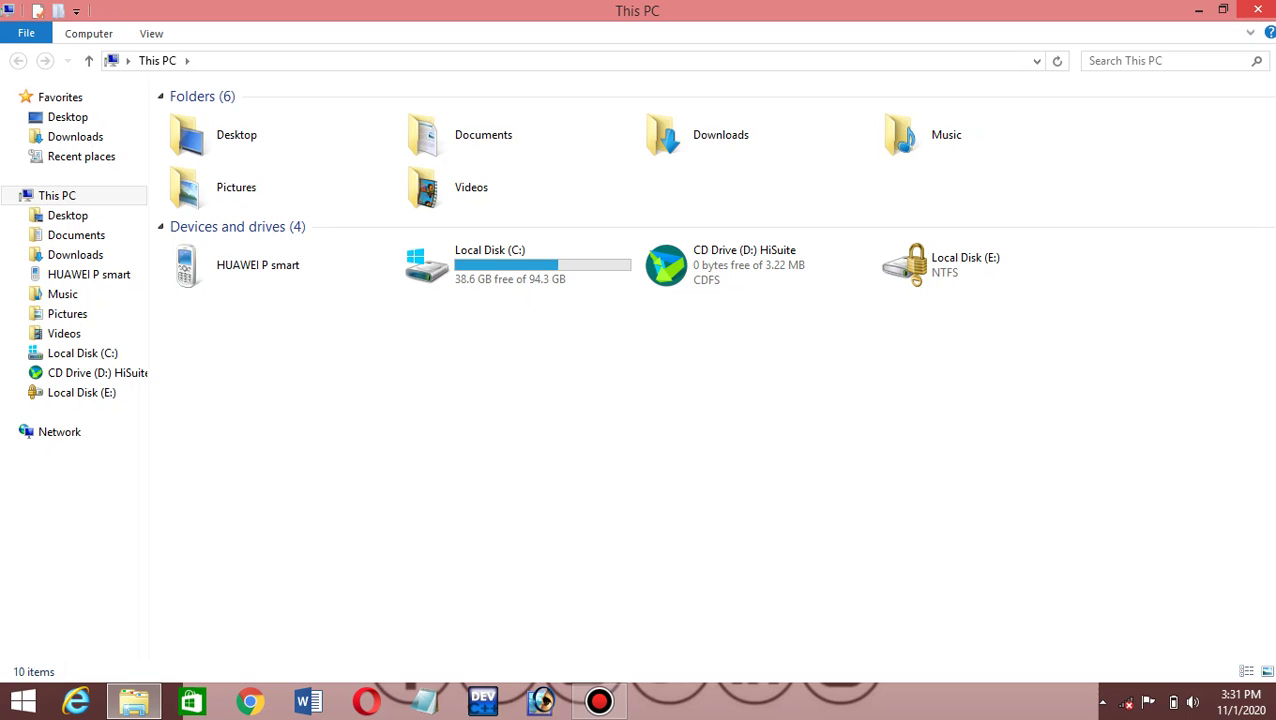
{"action": "left_click", "coordinate": [1257, 10]}
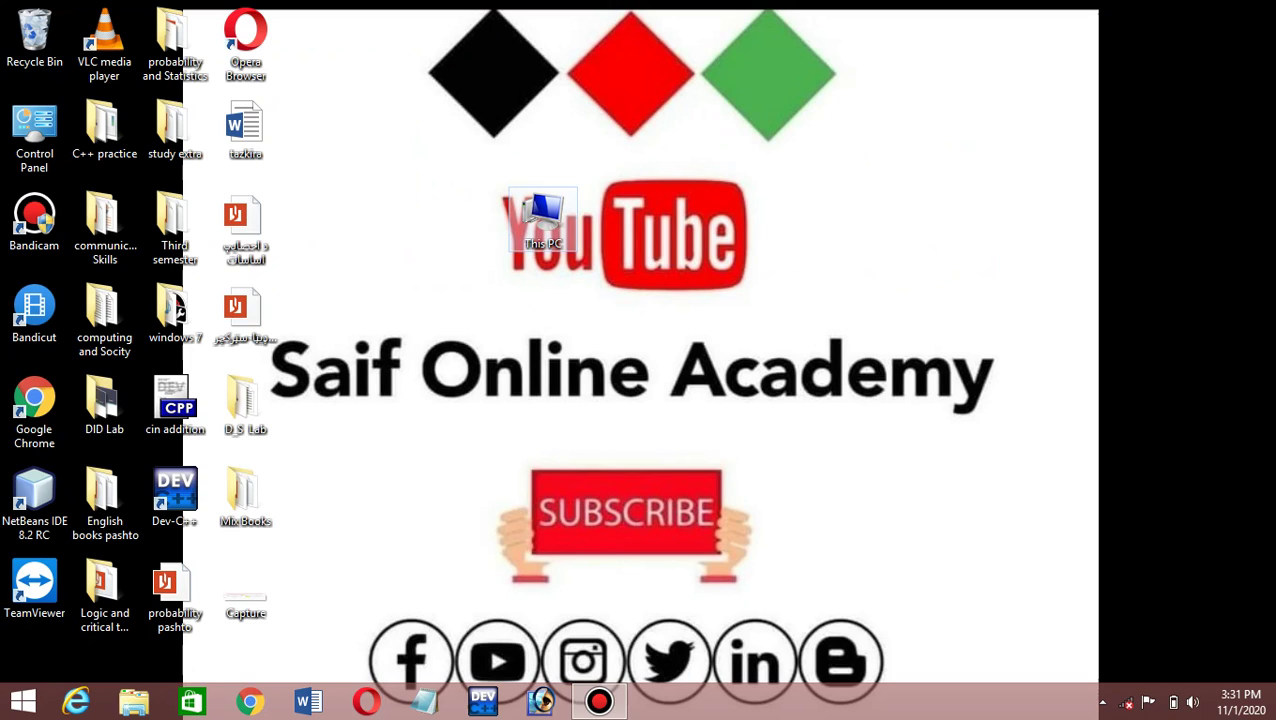
Step: Open Disk Management from This PC's Manage option and assign the drive letter F to the 195.31 GB NTFS partition
{"action": "right_click", "coordinate": [530, 234]}
{"action": "left_click", "coordinate": [582, 265]}
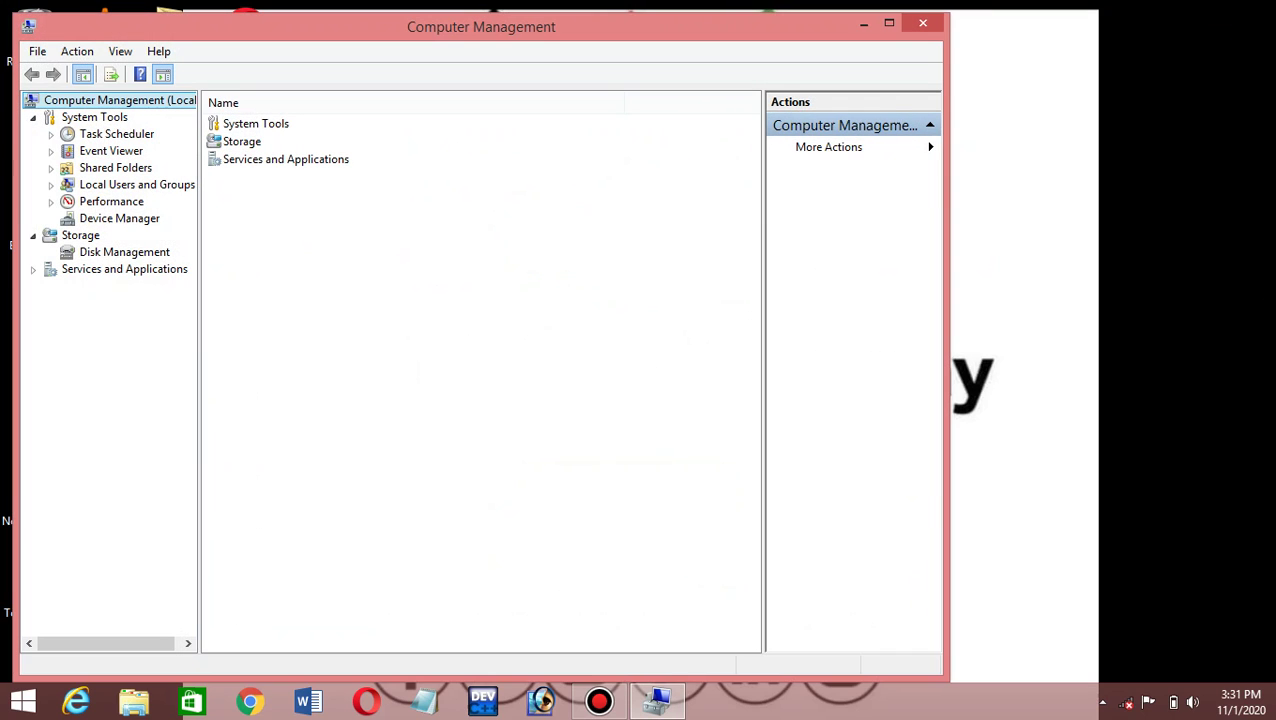
{"action": "left_click", "coordinate": [124, 252]}
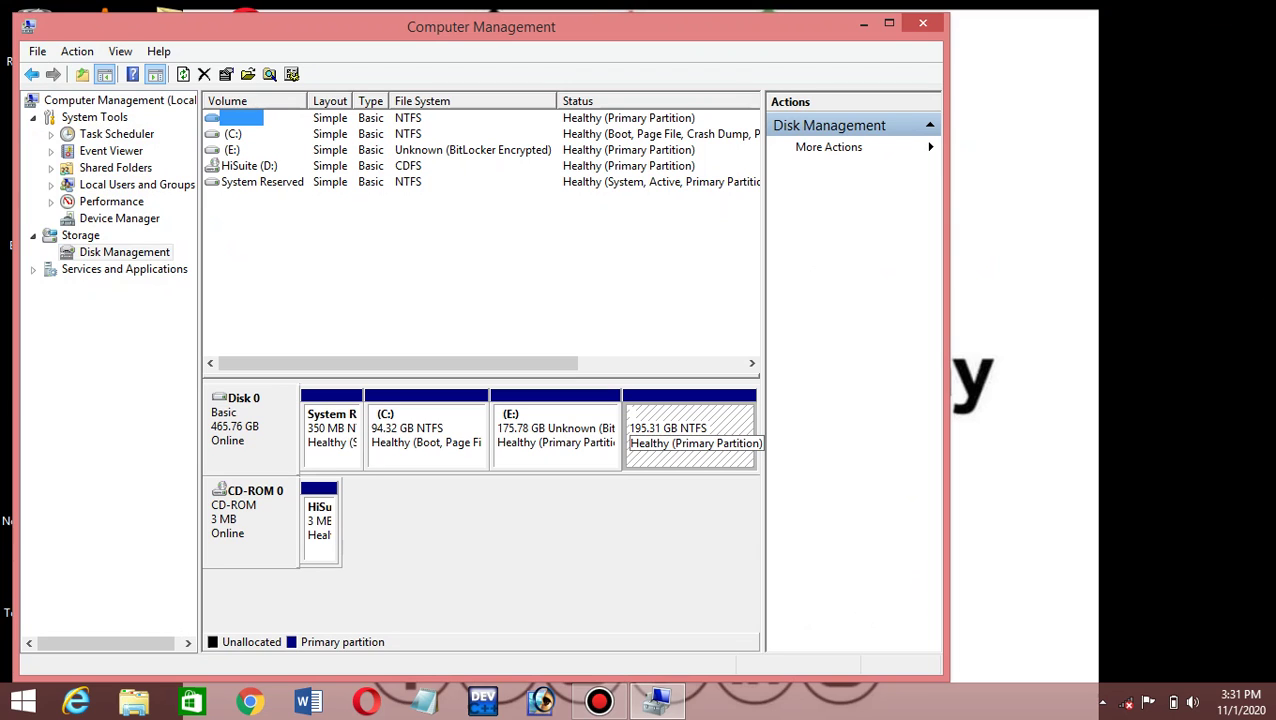
{"action": "right_click", "coordinate": [677, 421]}
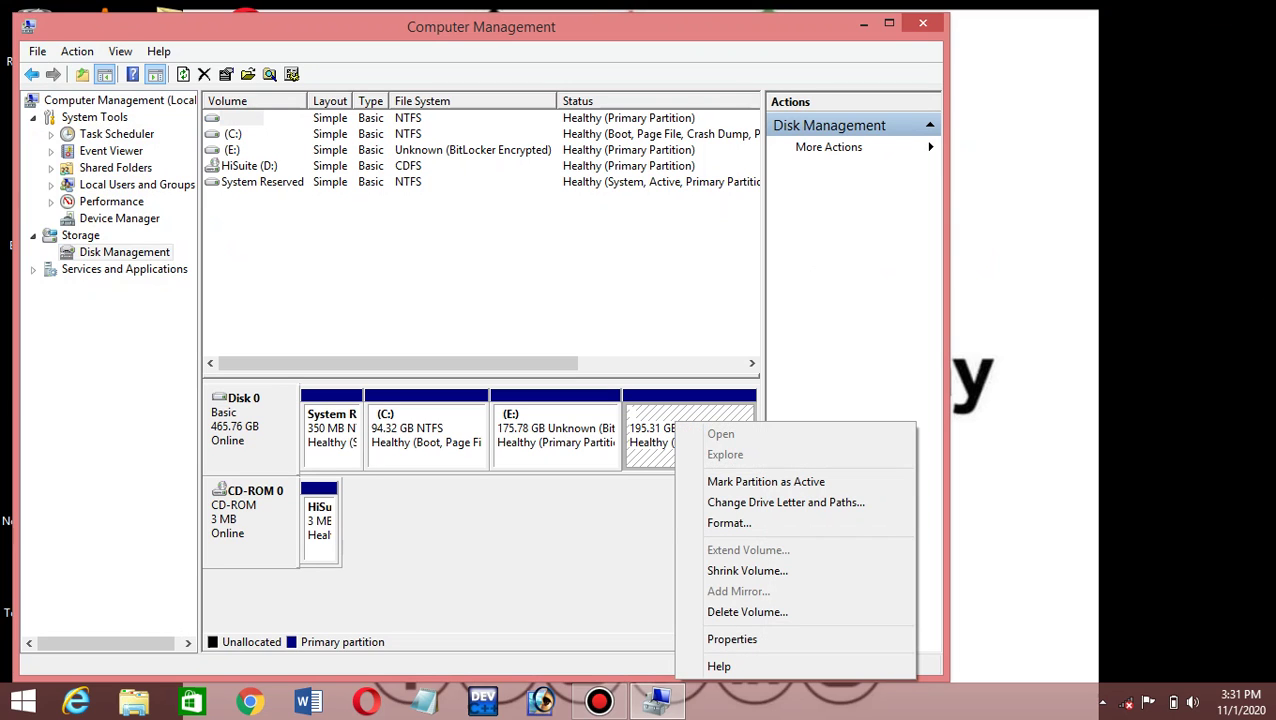
{"action": "left_click", "coordinate": [786, 503]}
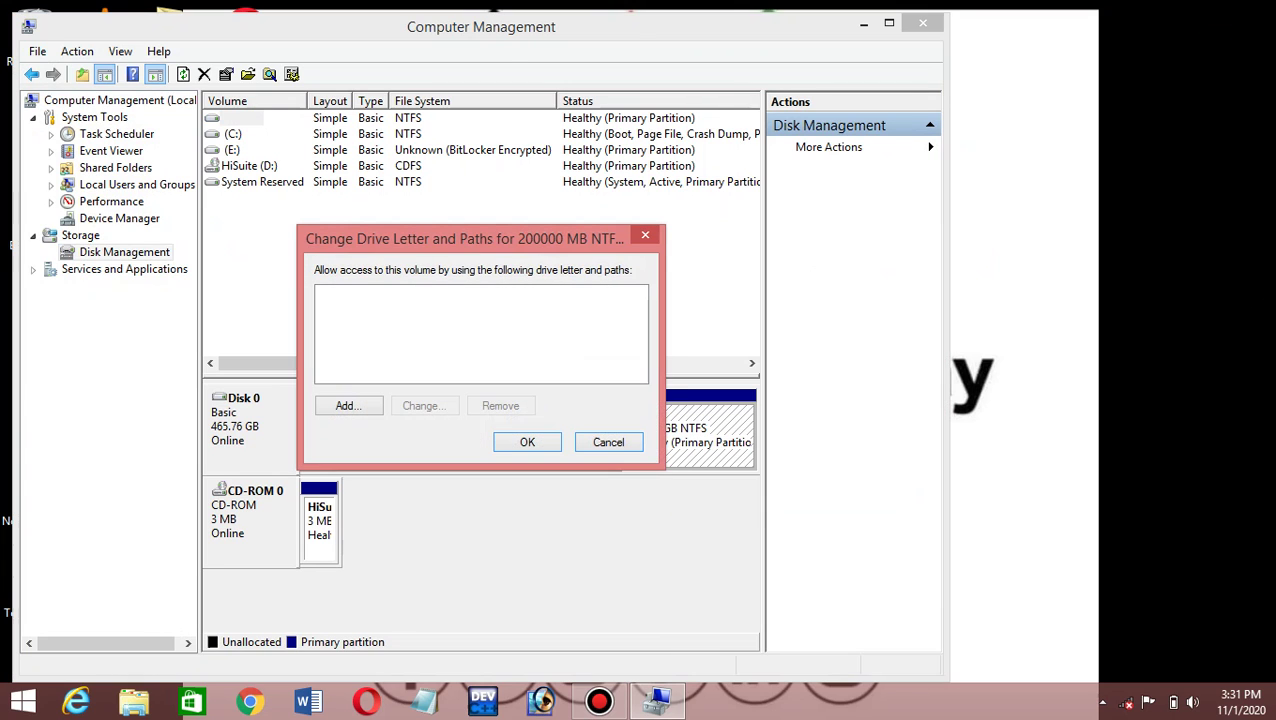
{"action": "left_click", "coordinate": [348, 405]}
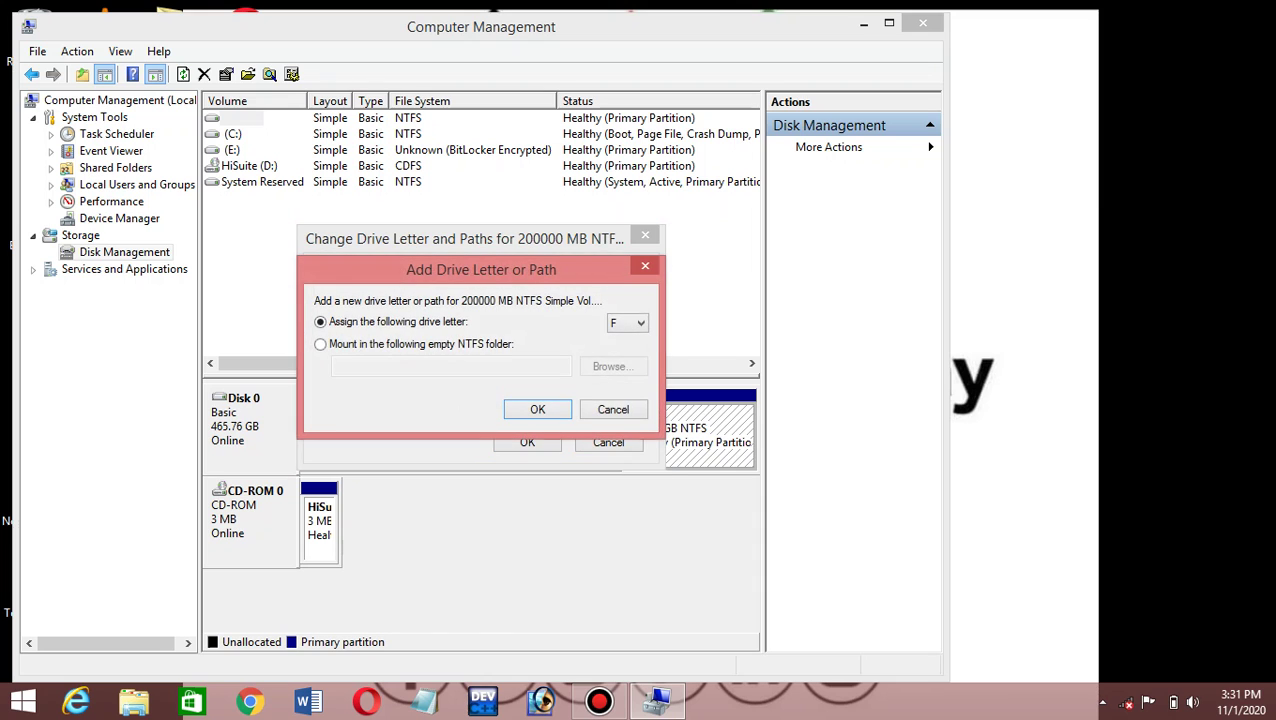
{"action": "left_click", "coordinate": [537, 409]}
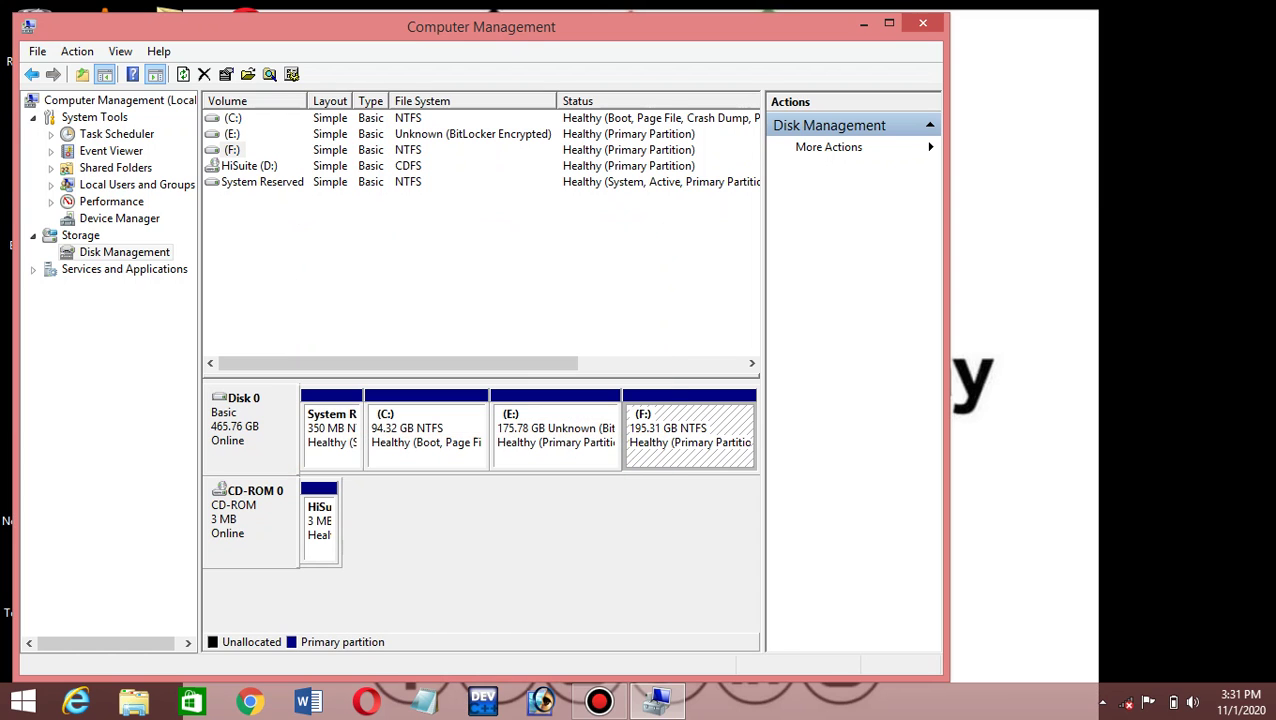
Step: Close Computer Management, refresh the desktop and open This PC to check that Local Disk F: is listed again
{"action": "left_click", "coordinate": [922, 22]}
{"action": "right_click", "coordinate": [691, 160]}
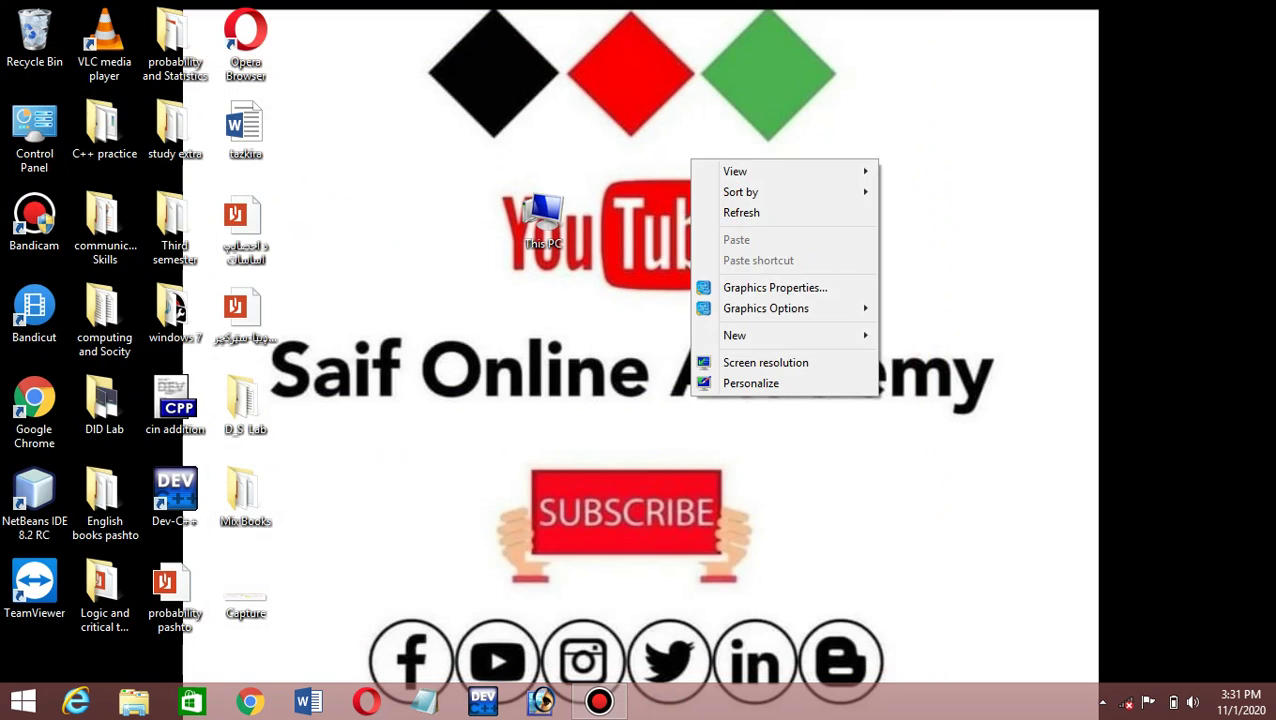
{"action": "left_click", "coordinate": [741, 212]}
{"action": "double_click", "coordinate": [543, 220]}
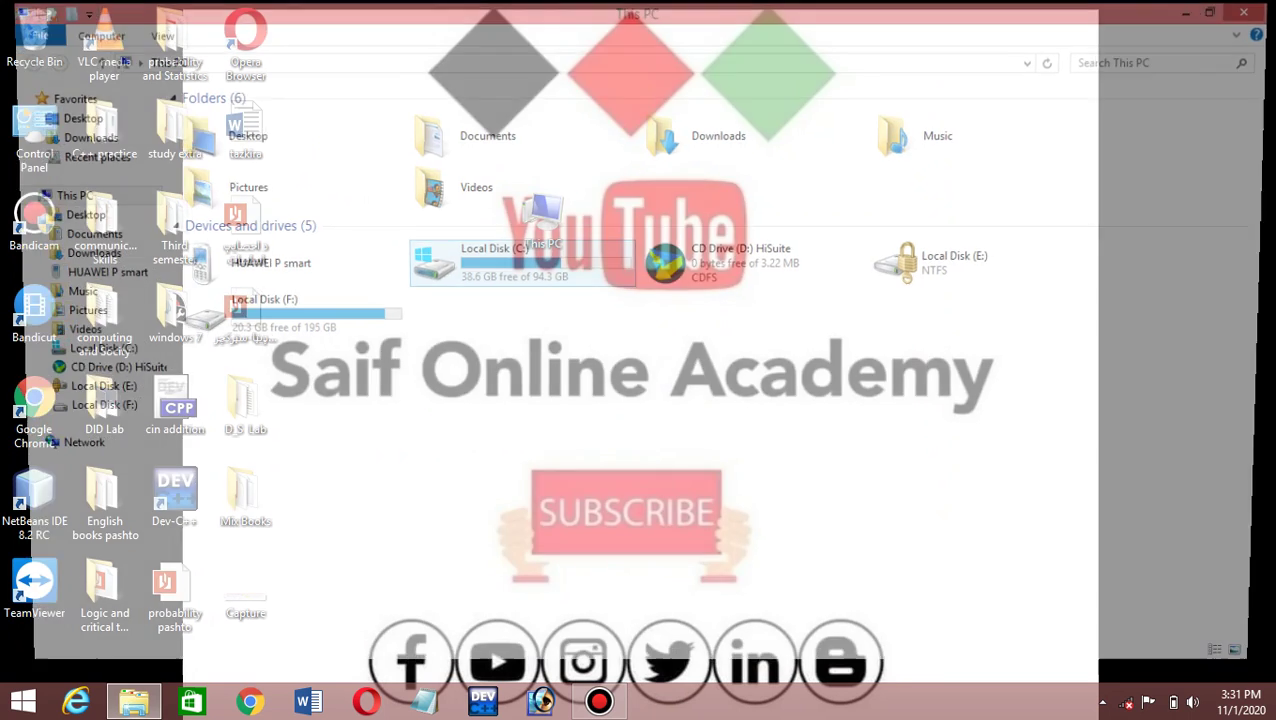